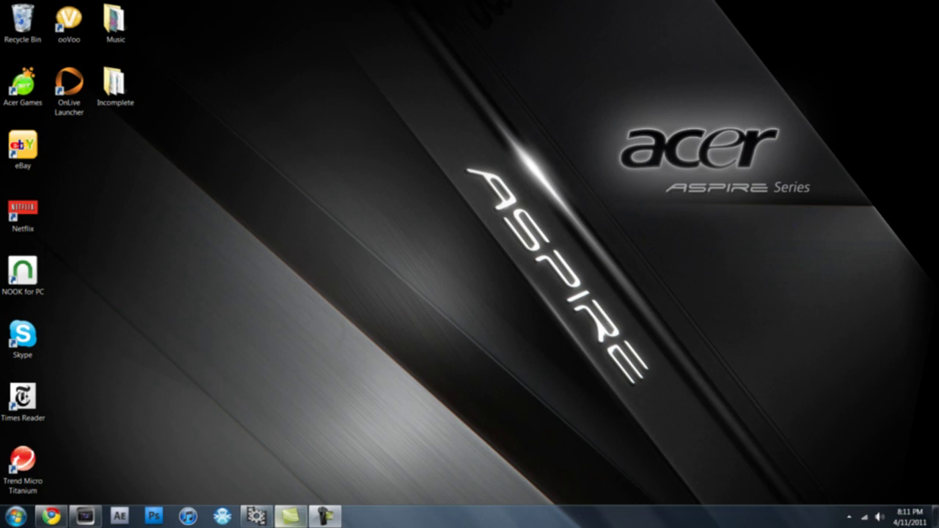
Step: Restore VirtualDub and enter capture mode on the Dazzle DVC100 capture device
{"action": "mouse_move", "coordinate": [256, 517]}
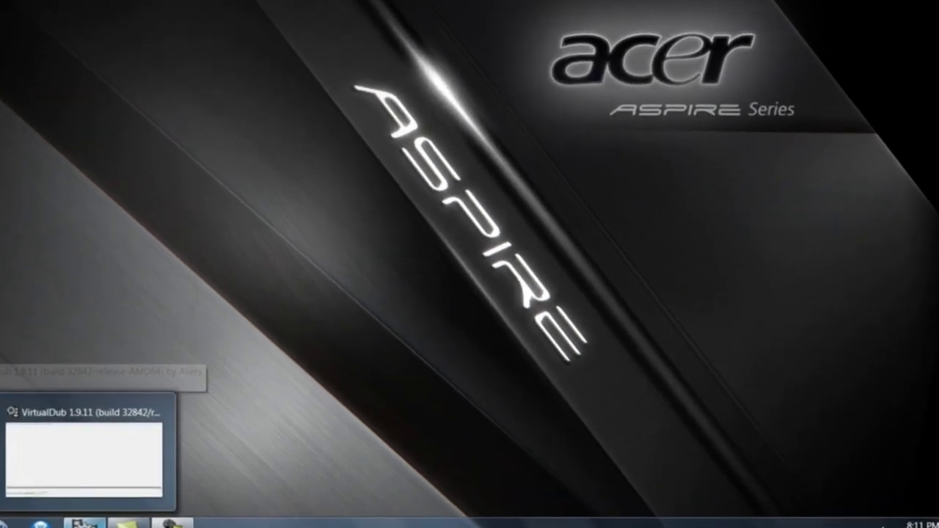
{"action": "left_click", "coordinate": [84, 455]}
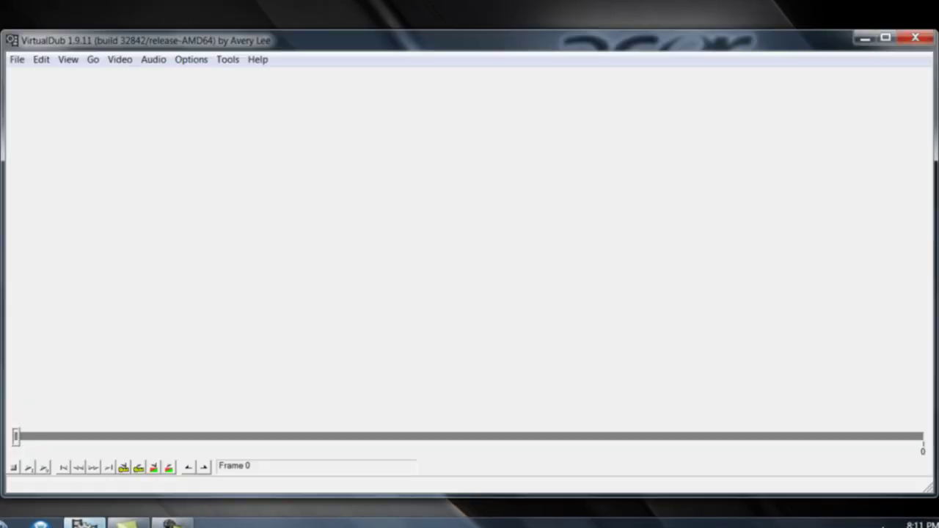
{"action": "left_click", "coordinate": [17, 59]}
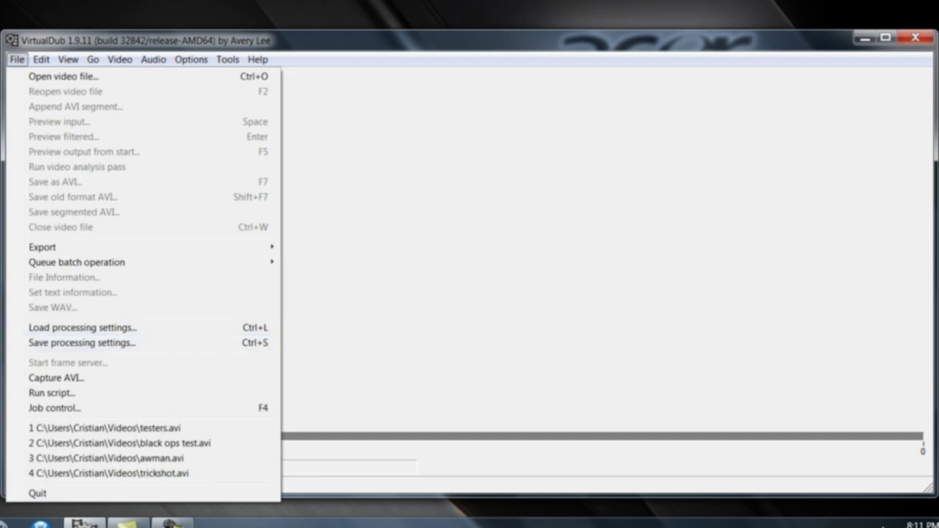
{"action": "key", "text": "Escape"}
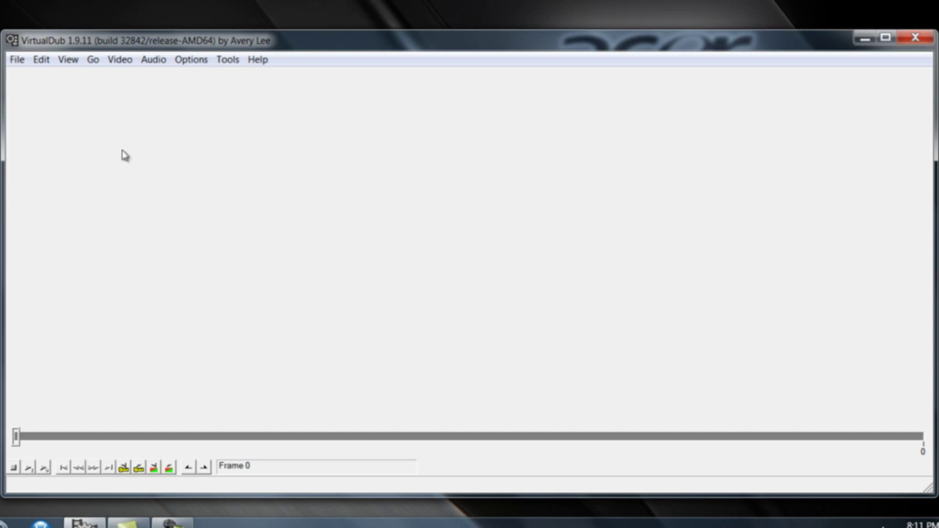
{"action": "left_click", "coordinate": [17, 61]}
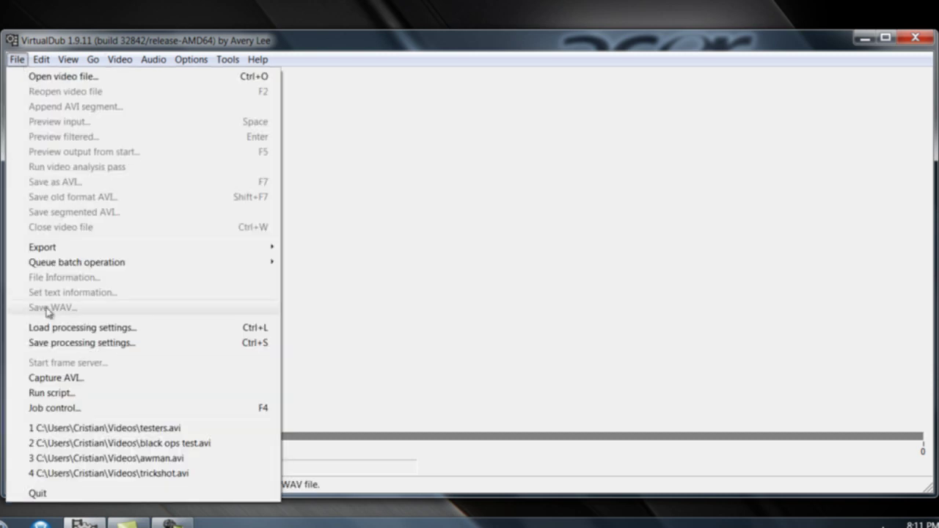
{"action": "left_click", "coordinate": [80, 379]}
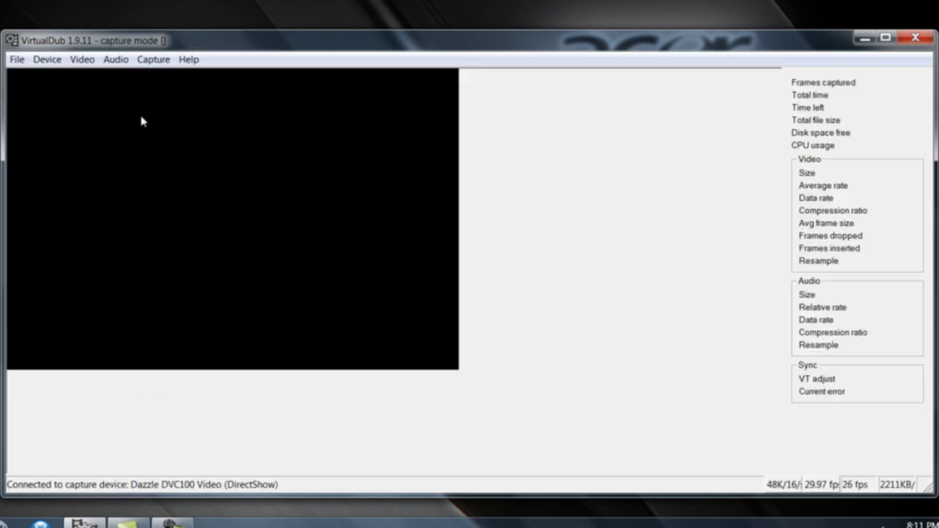
Step: Show the capture pin's Stream Format properties: NTSC_M, 29.970 fps, YUY2, 720 x 480
{"action": "left_click", "coordinate": [94, 61]}
{"action": "left_click", "coordinate": [95, 62]}
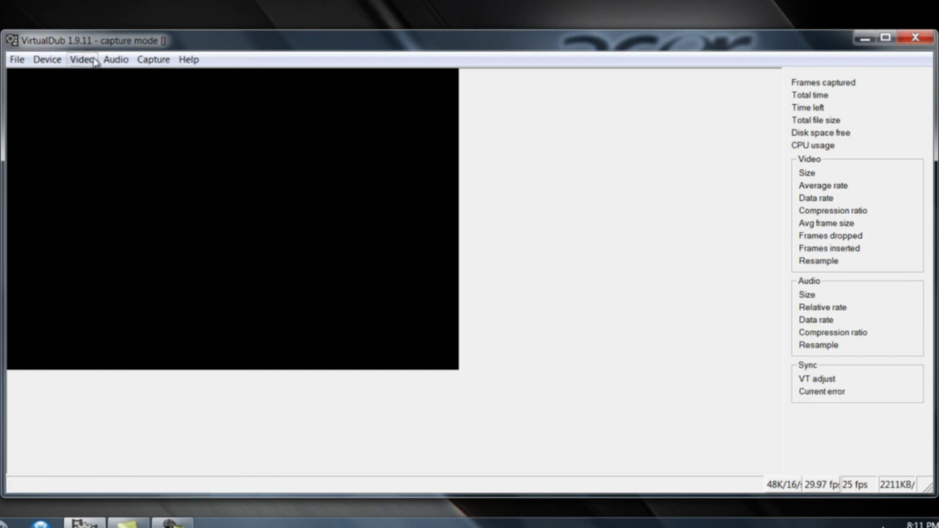
{"action": "left_click", "coordinate": [94, 62]}
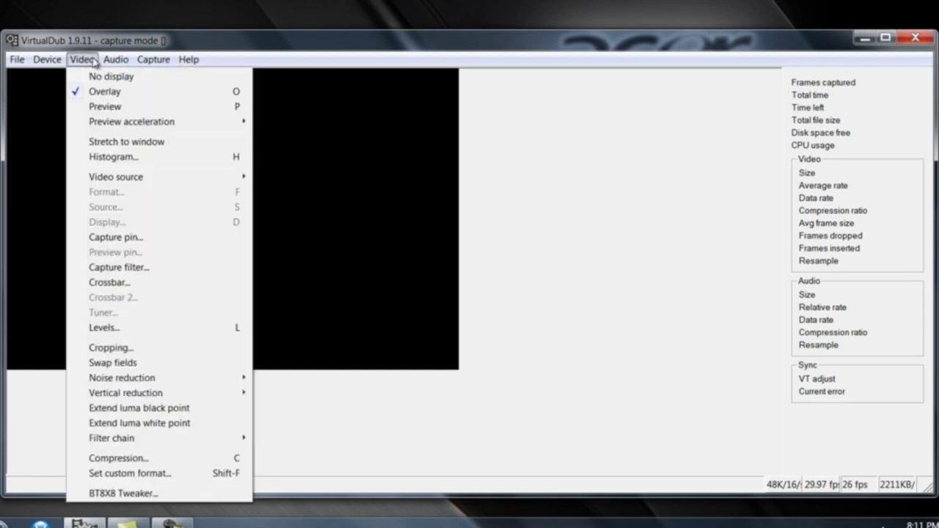
{"action": "left_click", "coordinate": [94, 62]}
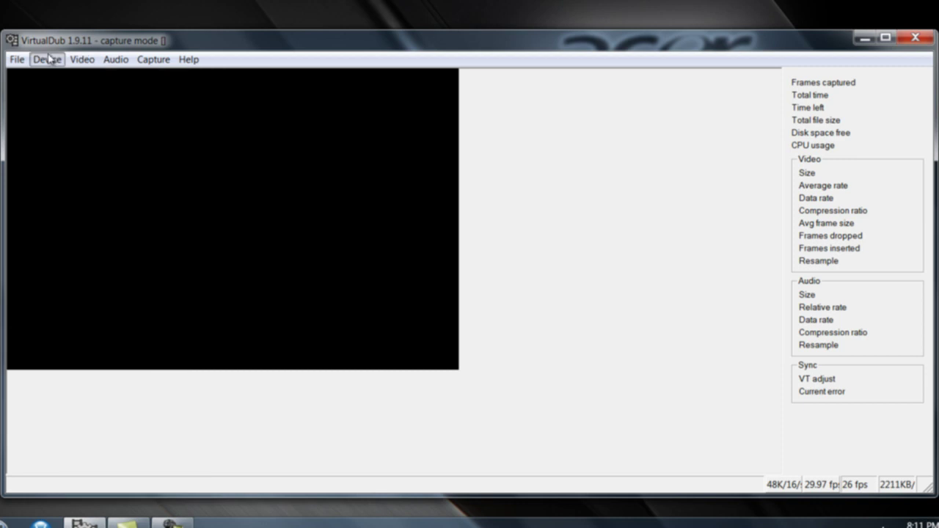
{"action": "left_click", "coordinate": [84, 60]}
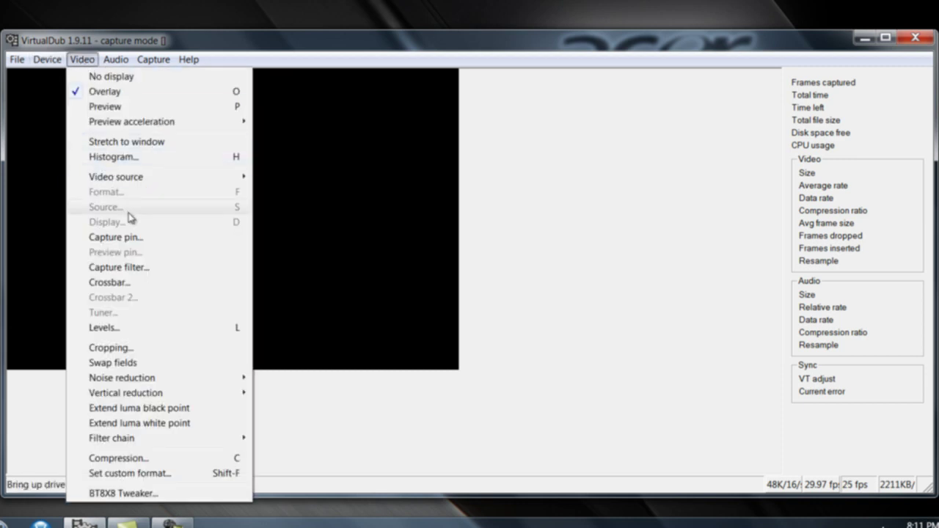
{"action": "mouse_move", "coordinate": [154, 179]}
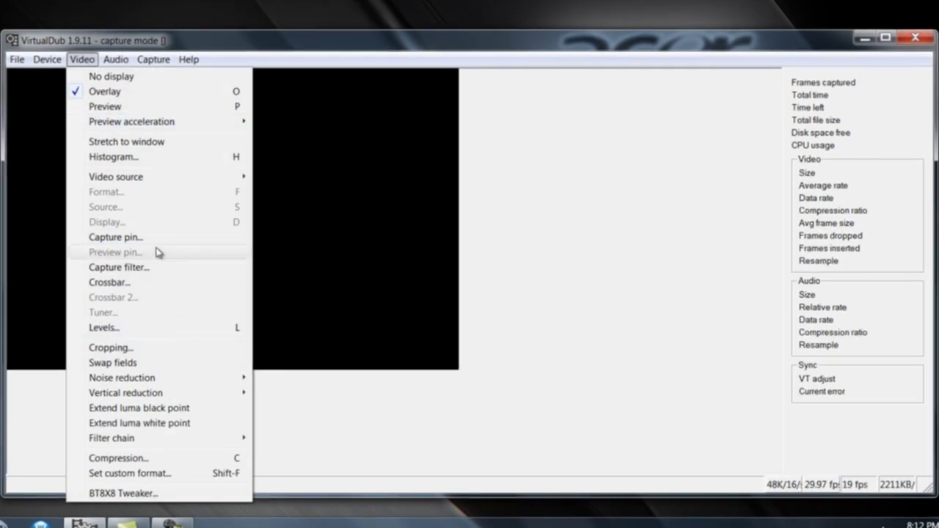
{"action": "left_click", "coordinate": [155, 241]}
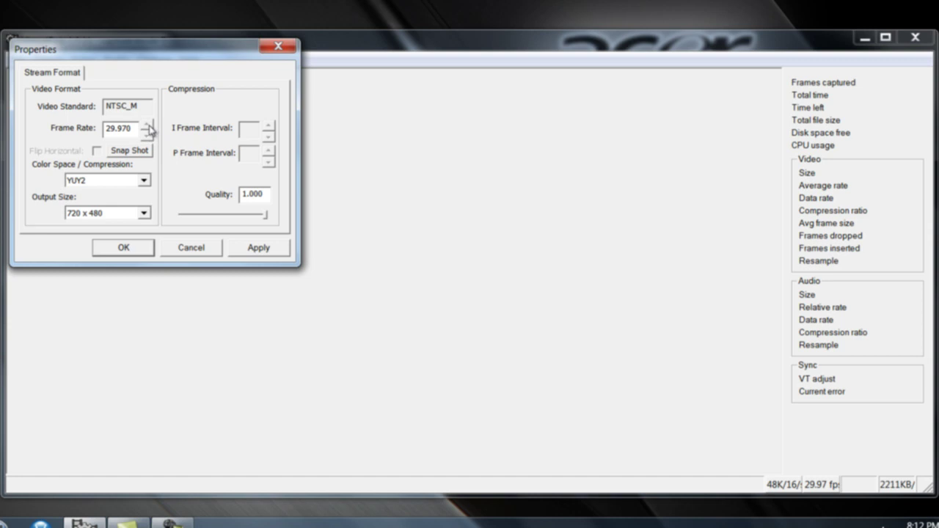
Step: Keep the capture pin at YUY2 colour space and 720 x 480 output size
{"action": "left_click", "coordinate": [145, 184]}
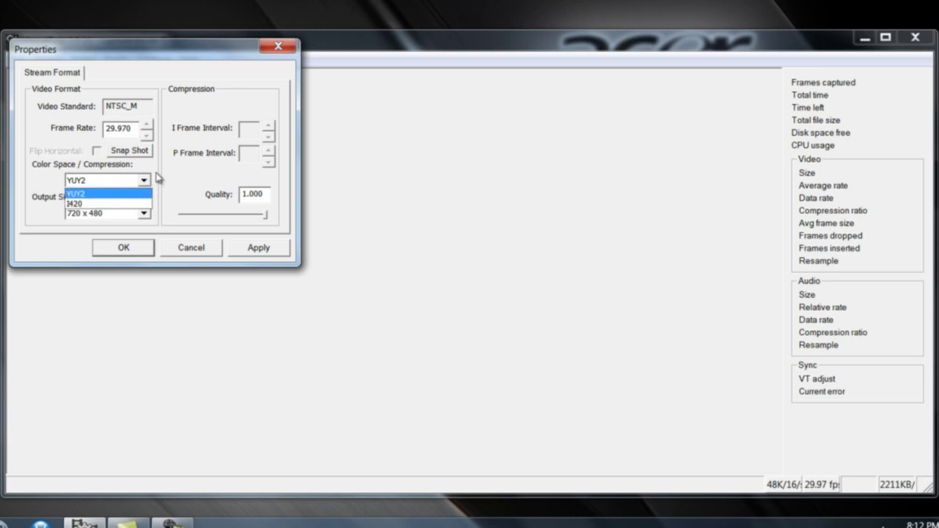
{"action": "left_click", "coordinate": [146, 180]}
{"action": "left_click", "coordinate": [145, 216]}
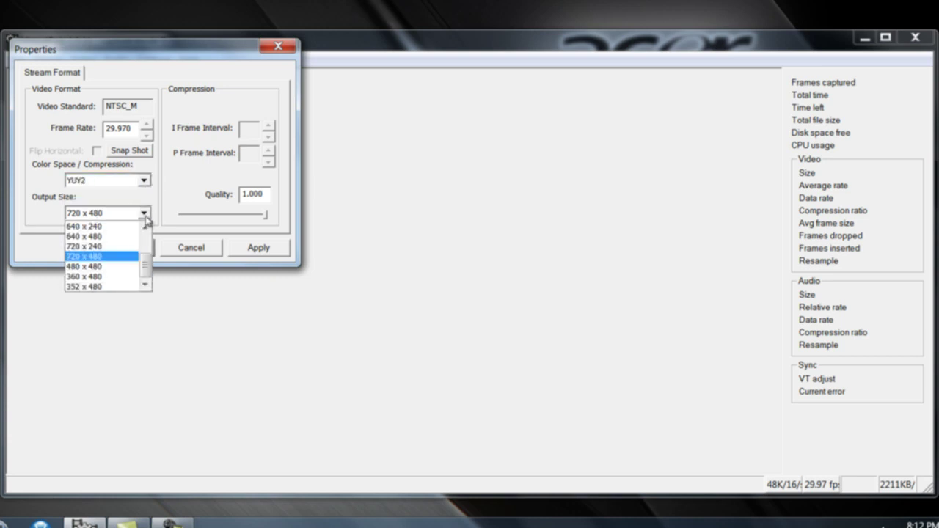
{"action": "left_click", "coordinate": [146, 216]}
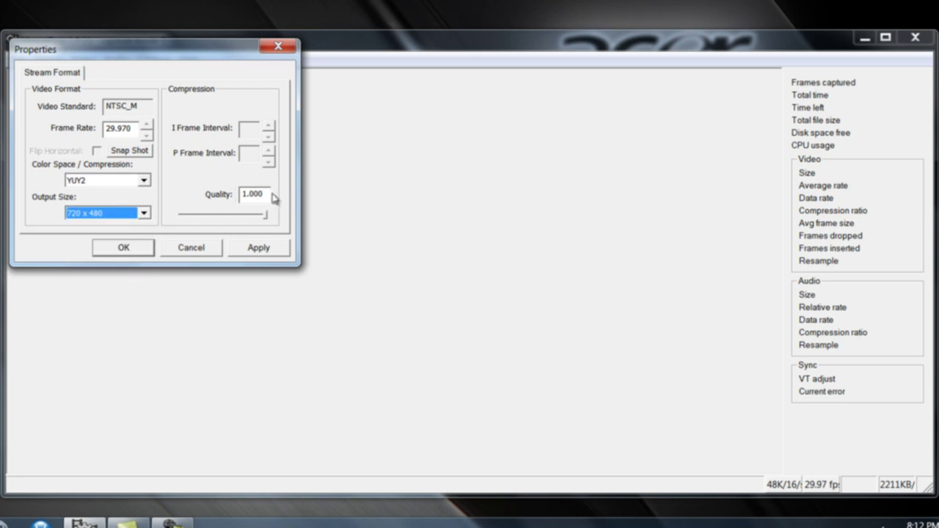
{"action": "left_click", "coordinate": [123, 248]}
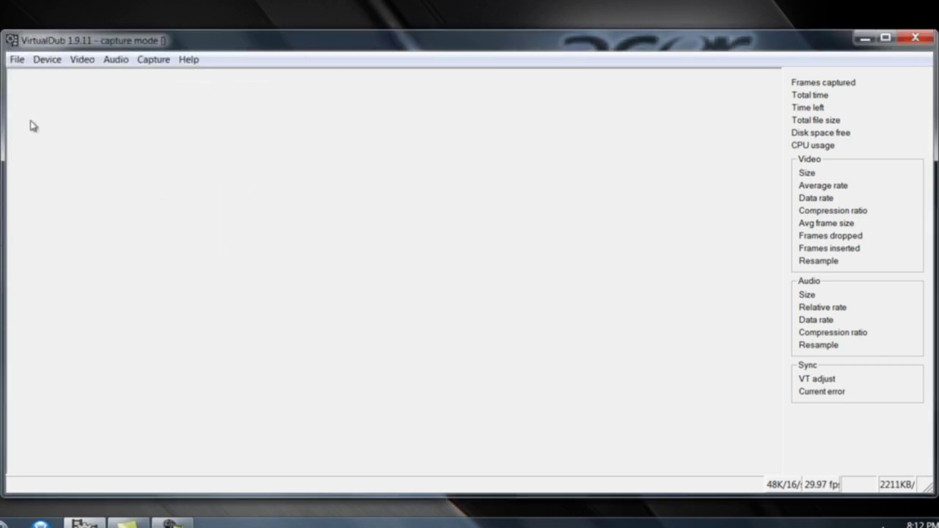
Step: Review the capture filter's Video Proc Amp brightness, contrast and sharpness, then close it
{"action": "left_click", "coordinate": [81, 58]}
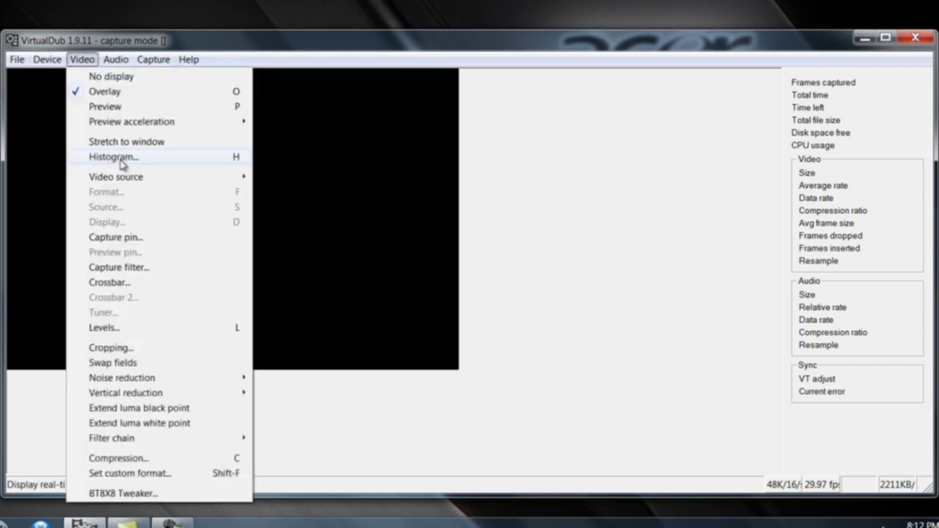
{"action": "left_click", "coordinate": [151, 267]}
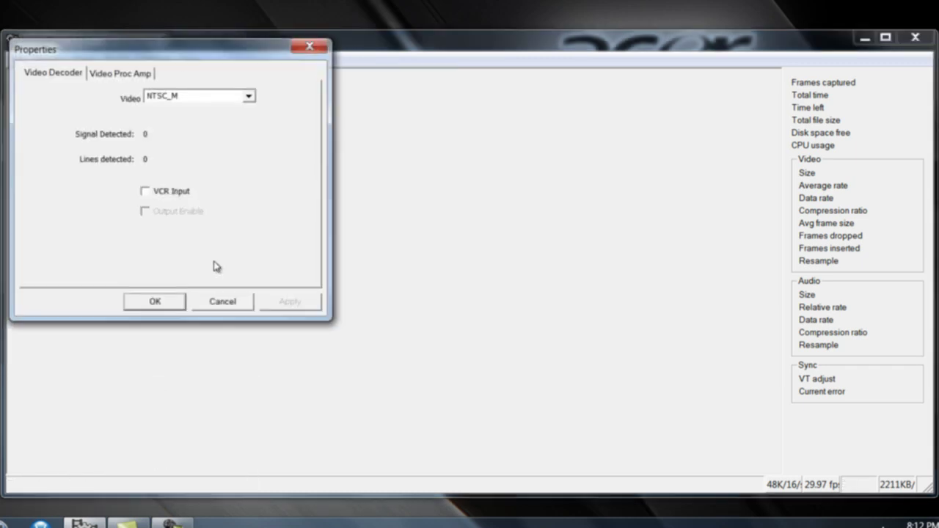
{"action": "left_click", "coordinate": [120, 73]}
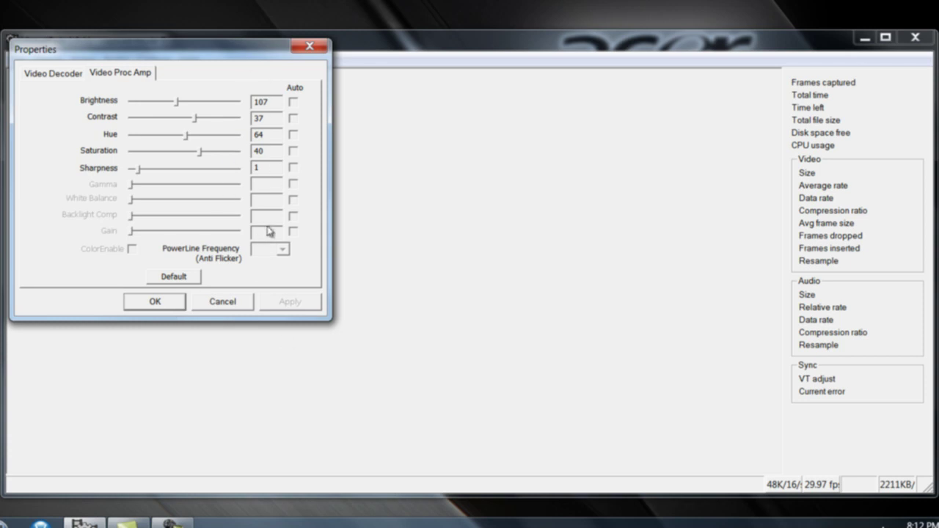
{"action": "left_click", "coordinate": [158, 301]}
{"action": "left_click", "coordinate": [83, 60]}
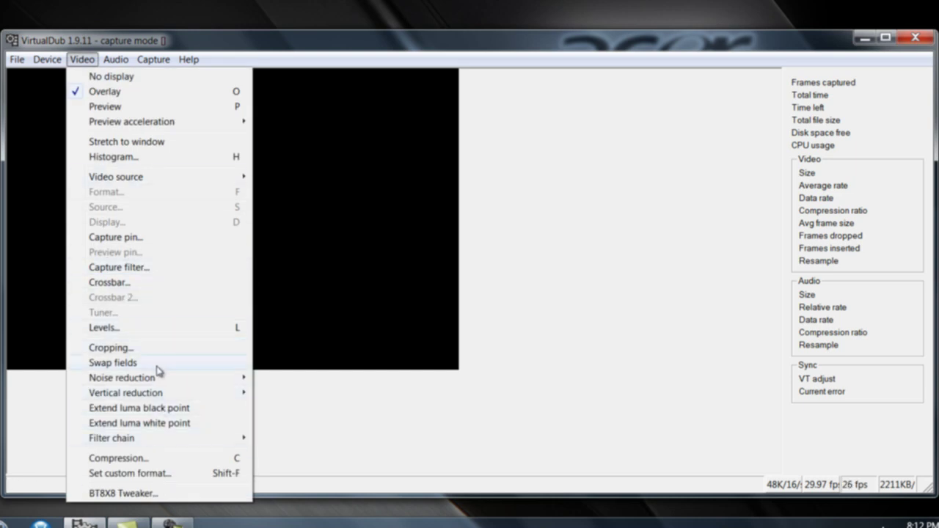
Step: Cancel Compression to stay uncompressed, and confirm a 720 x 480 YUY2 custom format
{"action": "left_click", "coordinate": [164, 462]}
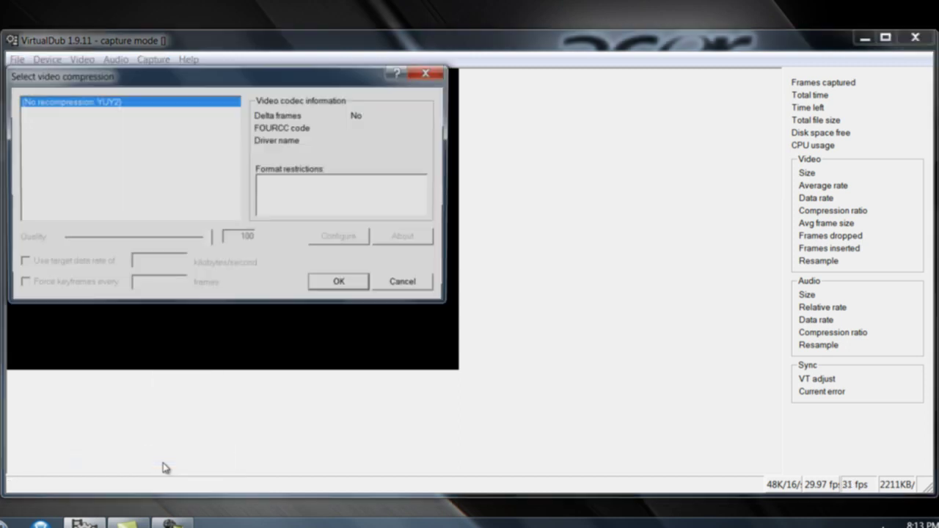
{"action": "left_click", "coordinate": [394, 282]}
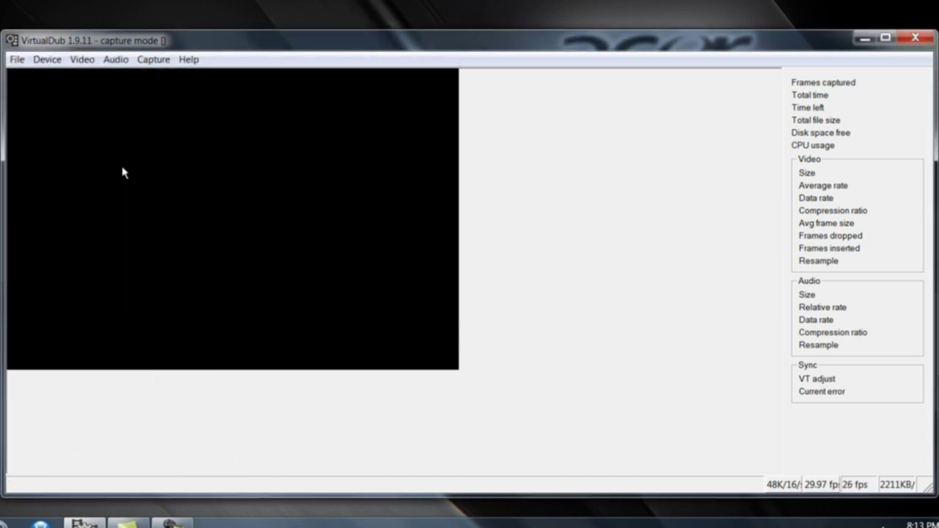
{"action": "left_click", "coordinate": [82, 59]}
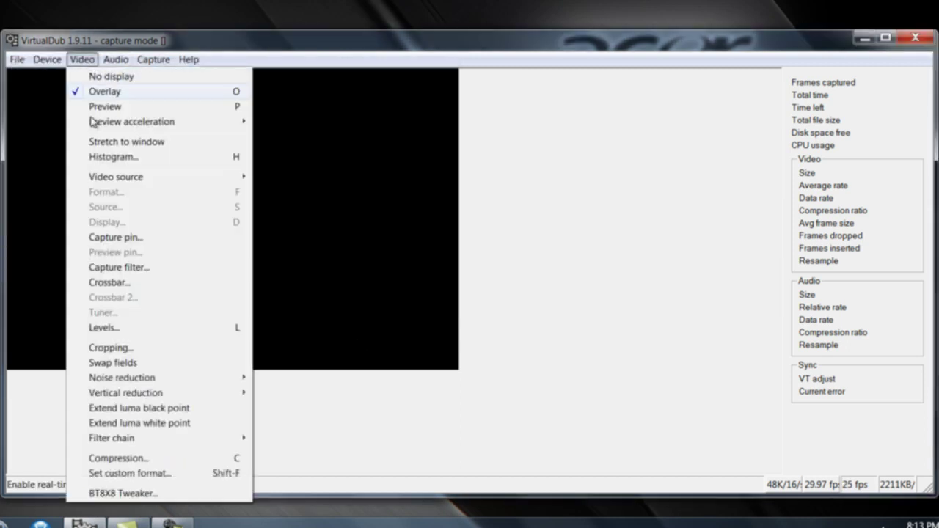
{"action": "left_click", "coordinate": [182, 475]}
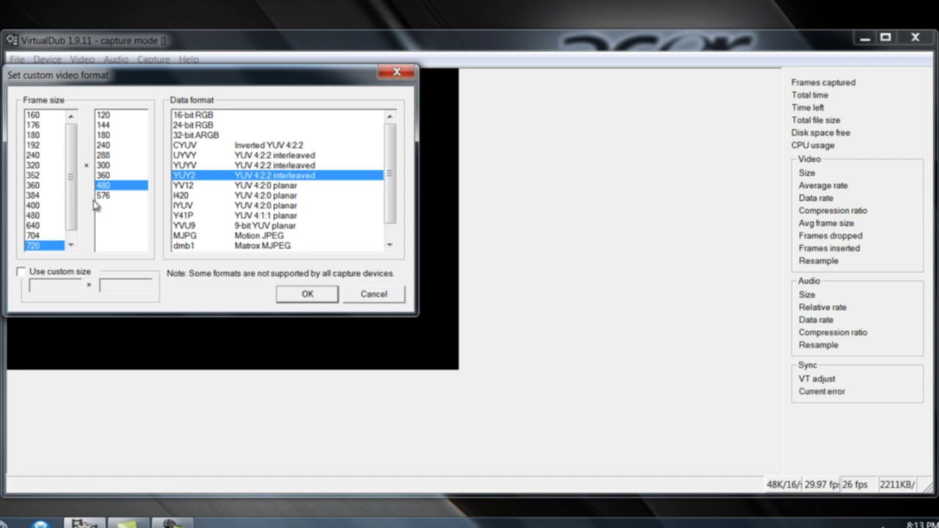
{"action": "left_click_drag", "start_coordinate": [76, 185], "coordinate": [83, 219]}
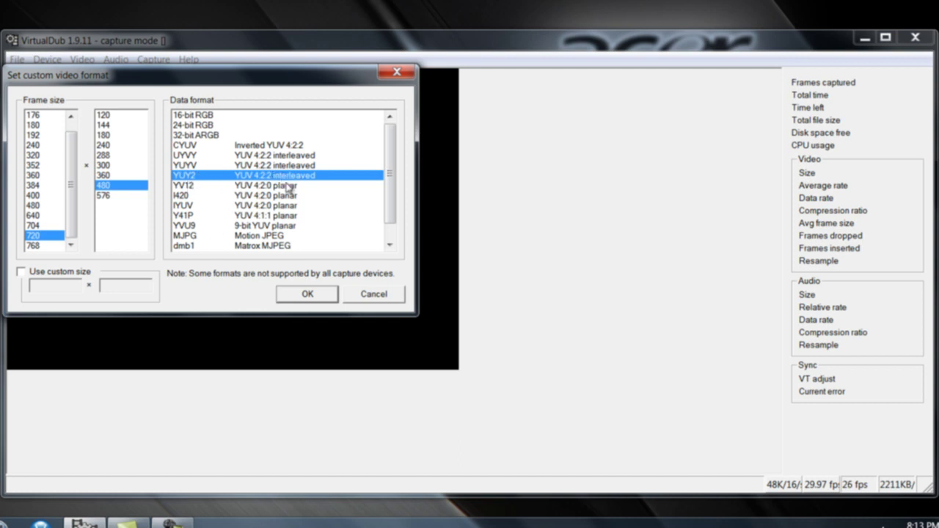
{"action": "left_click", "coordinate": [305, 297]}
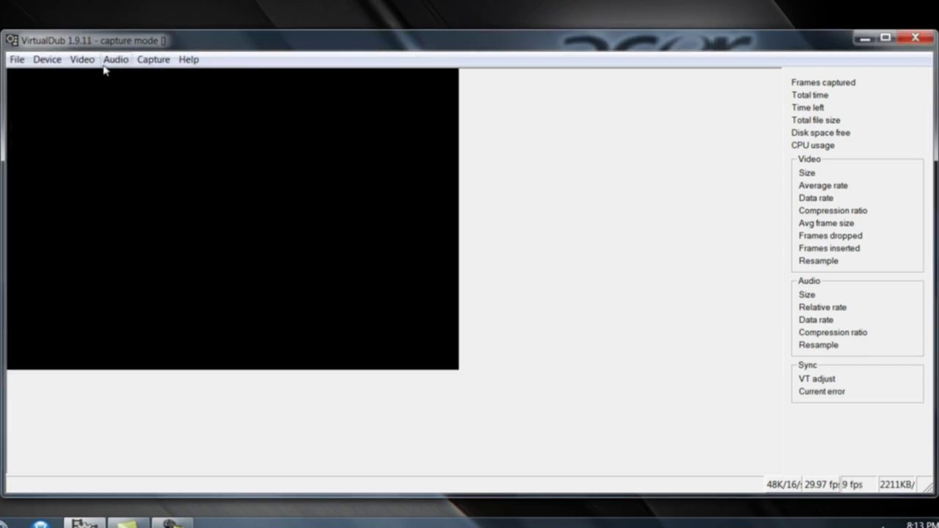
{"action": "left_click", "coordinate": [94, 61]}
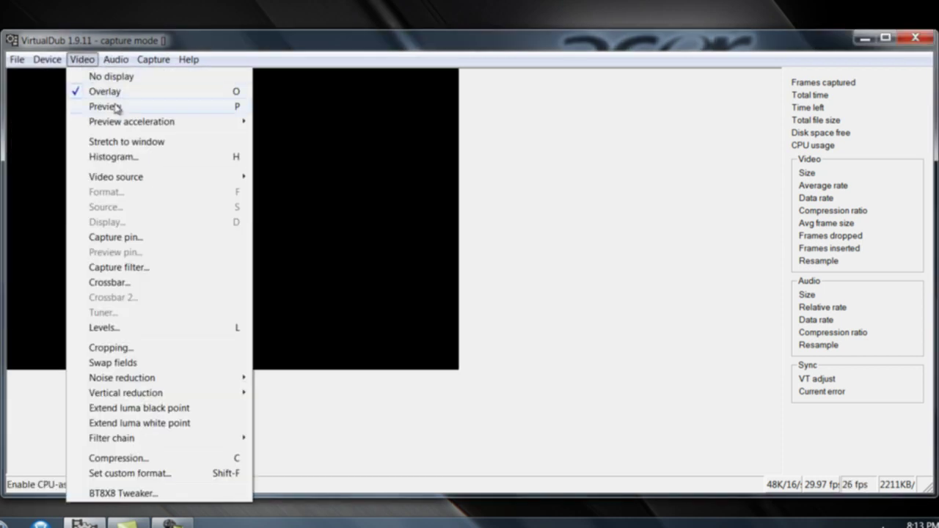
{"action": "mouse_move", "coordinate": [115, 60]}
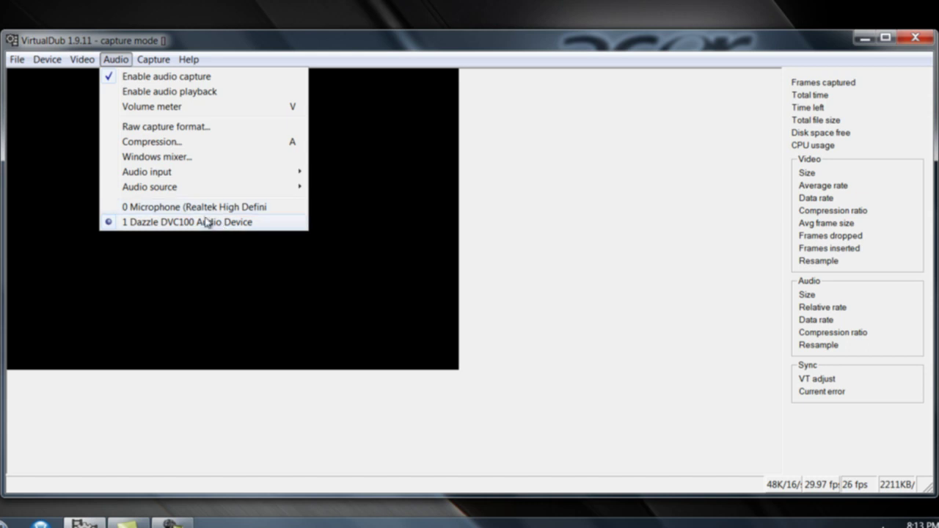
{"action": "left_click", "coordinate": [149, 71]}
{"action": "left_click", "coordinate": [154, 60]}
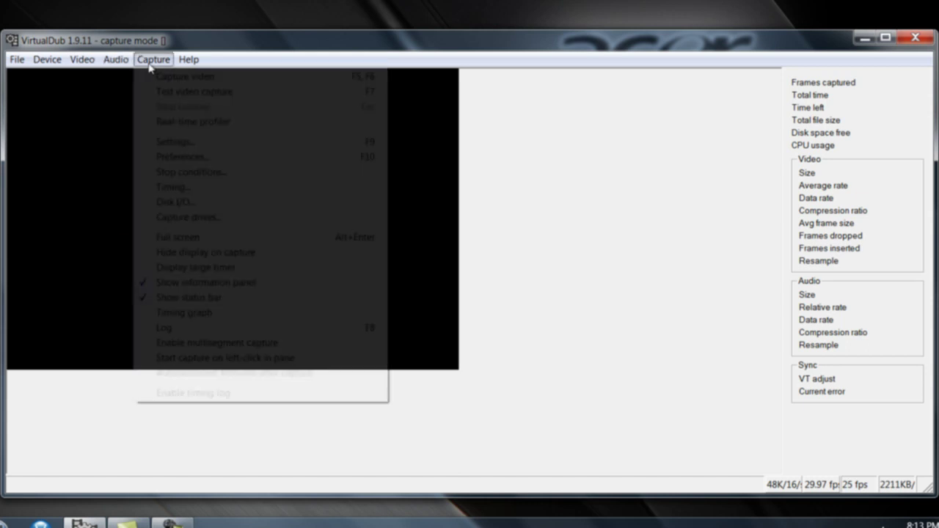
{"action": "mouse_move", "coordinate": [128, 58]}
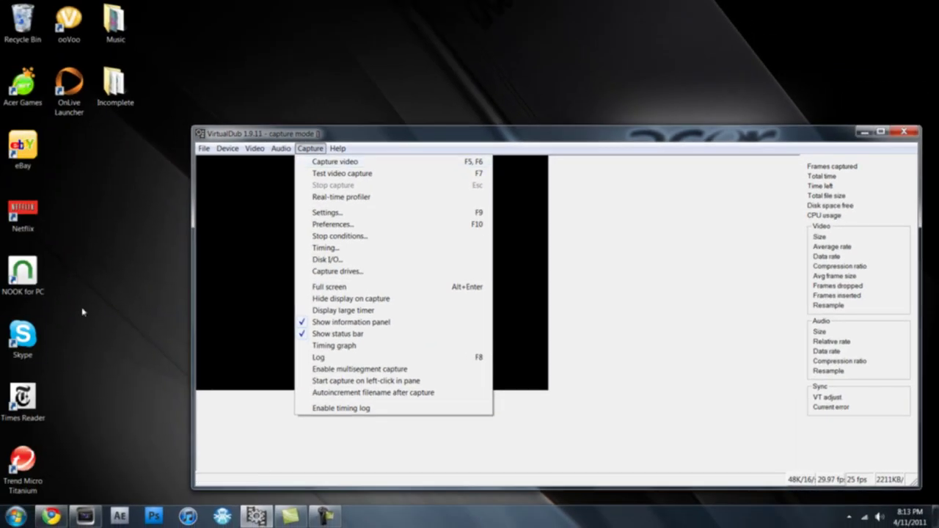
{"action": "left_click", "coordinate": [85, 350]}
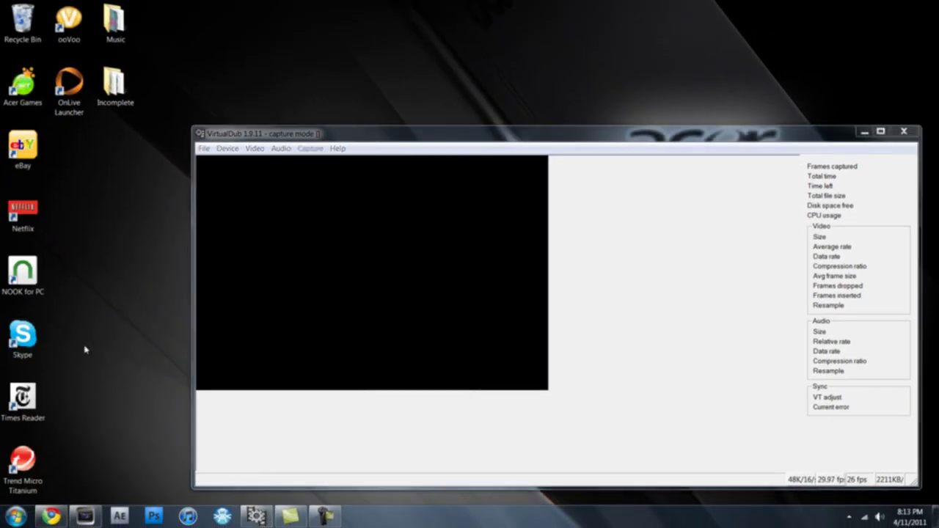
{"action": "mouse_move", "coordinate": [325, 517]}
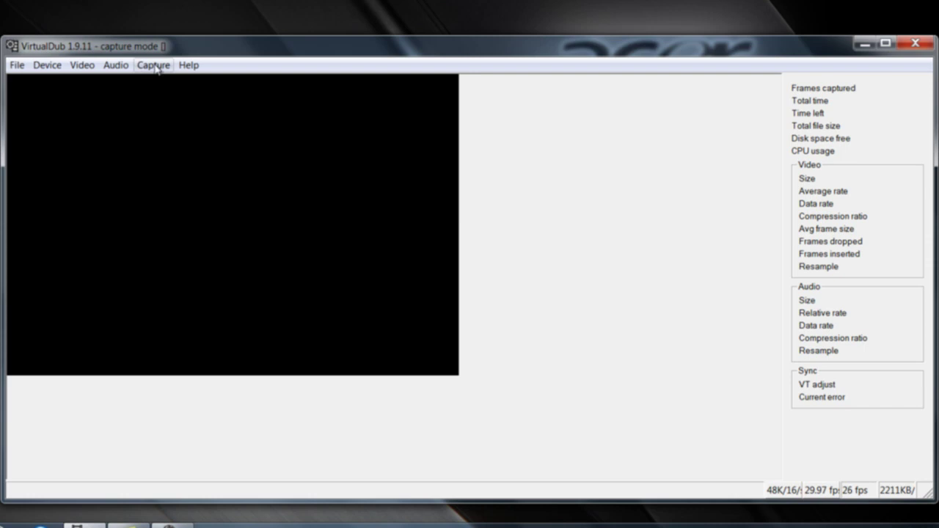
{"action": "left_click", "coordinate": [154, 66]}
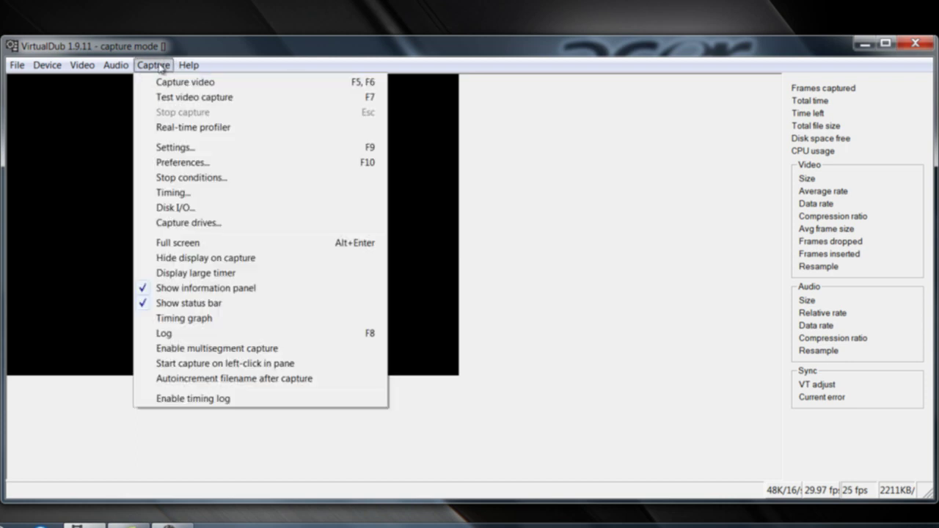
Step: Accept the capture settings unchanged and exit capture mode to the editing window
{"action": "left_click", "coordinate": [210, 148]}
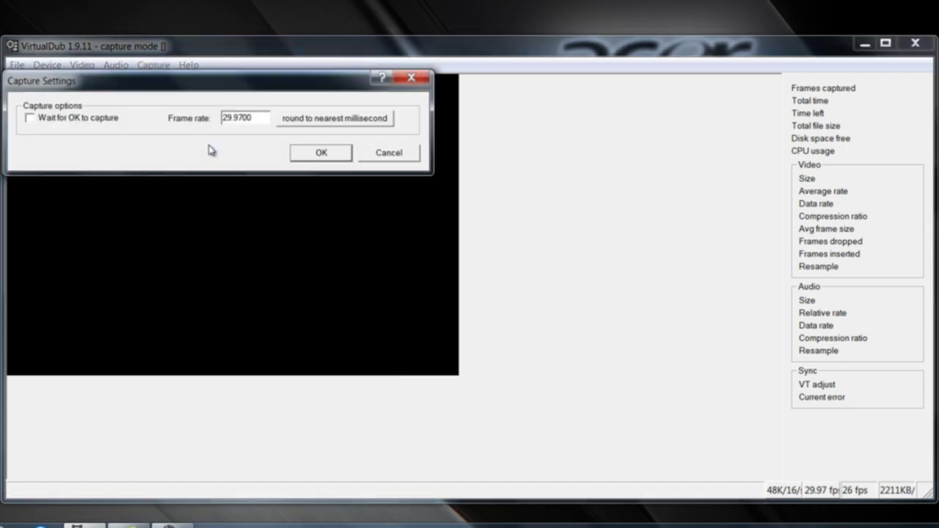
{"action": "left_click", "coordinate": [321, 152]}
{"action": "left_click", "coordinate": [153, 65]}
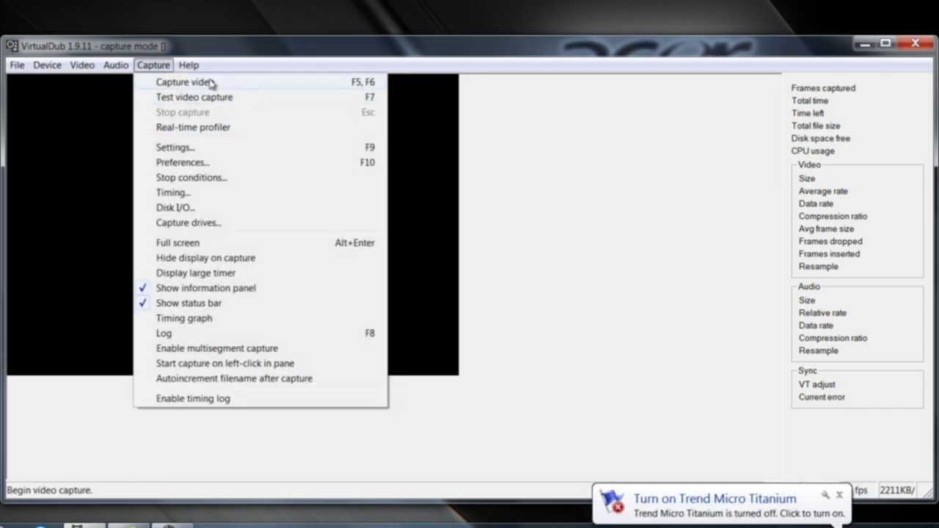
{"action": "left_click", "coordinate": [163, 67]}
{"action": "left_click", "coordinate": [17, 66]}
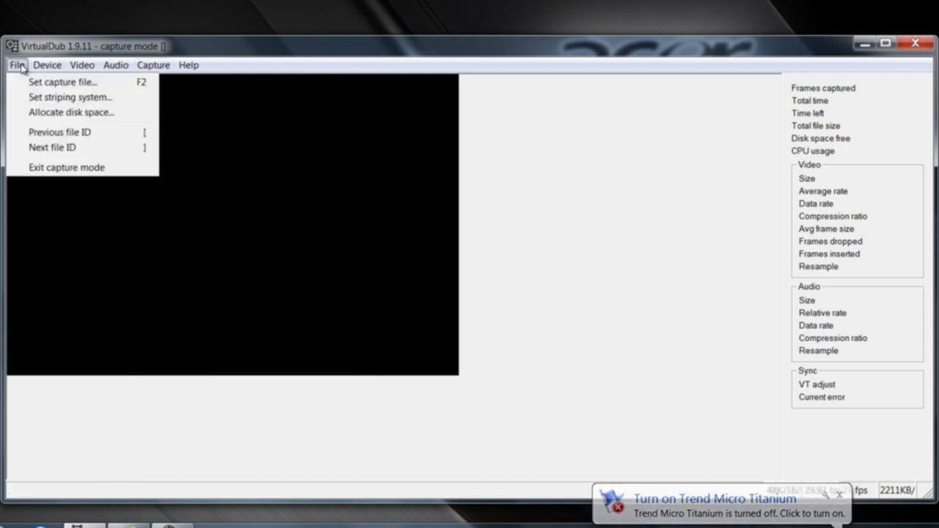
{"action": "left_click", "coordinate": [65, 169]}
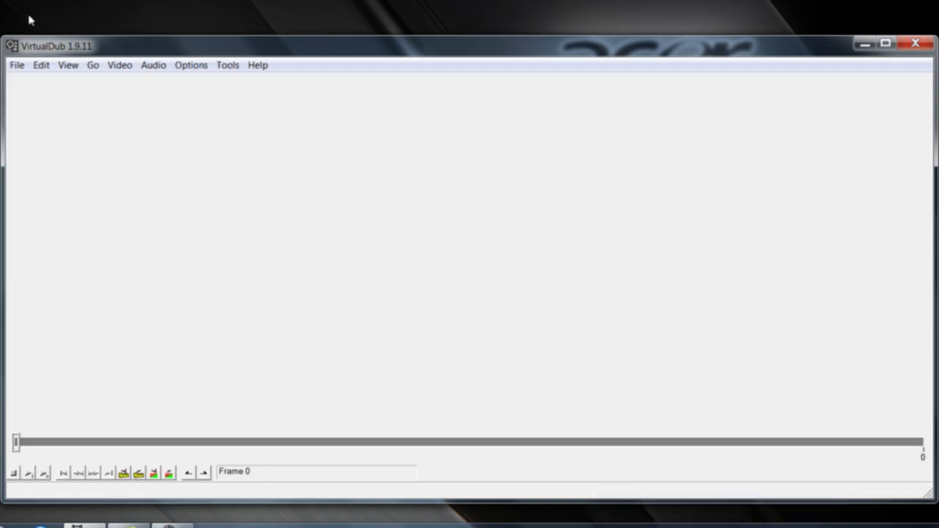
Step: Open testers.avi from My Videos, loading the 397-frame clip
{"action": "left_click", "coordinate": [16, 65]}
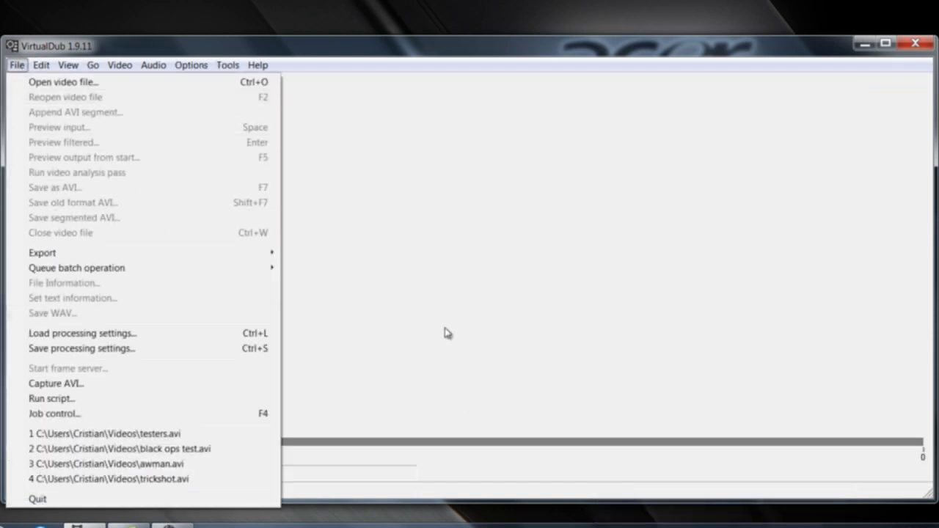
{"action": "left_click", "coordinate": [44, 81]}
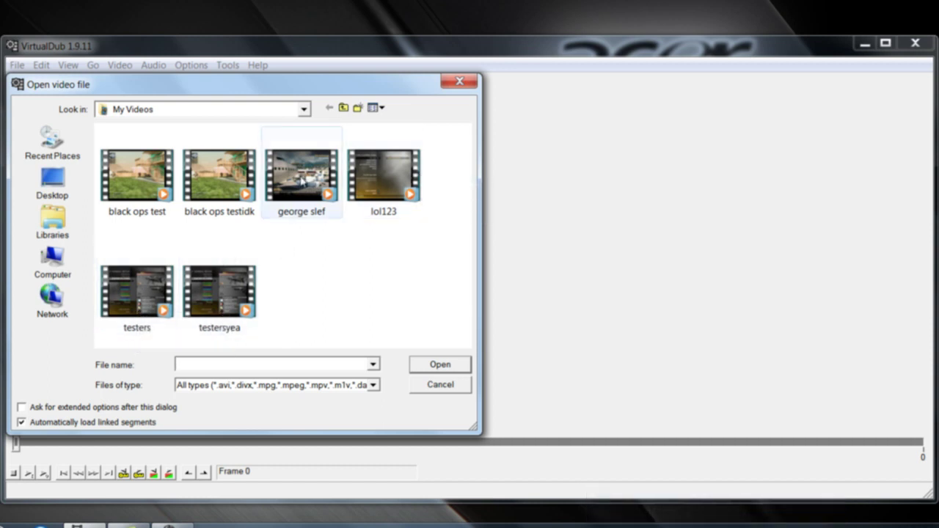
{"action": "left_click", "coordinate": [389, 188]}
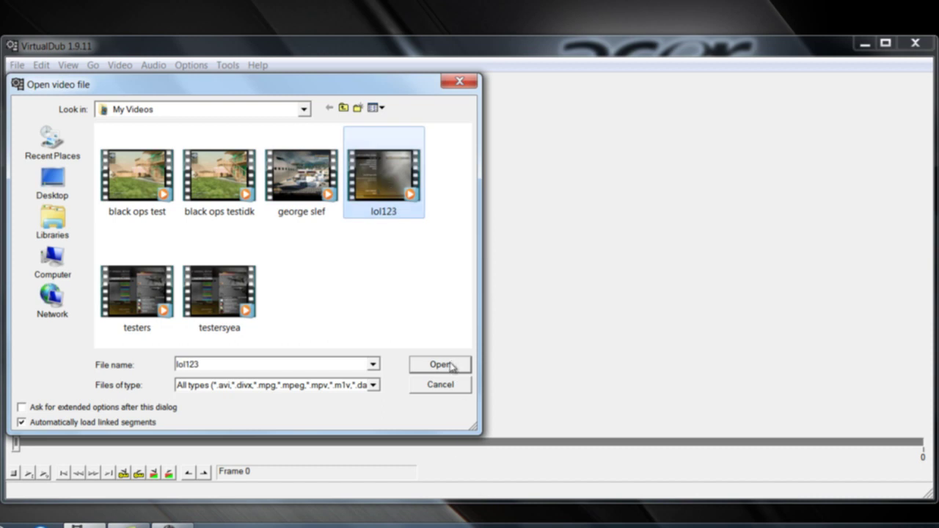
{"action": "left_click", "coordinate": [139, 293]}
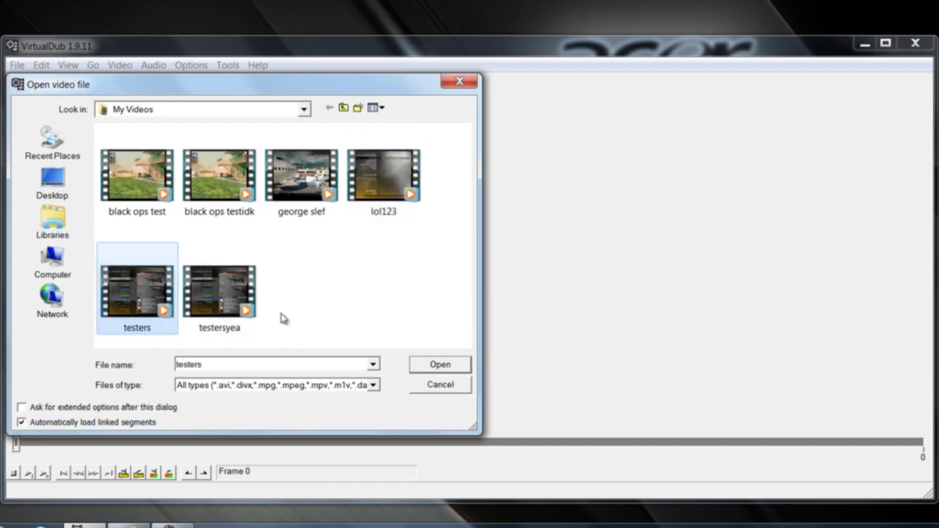
{"action": "left_click", "coordinate": [451, 371]}
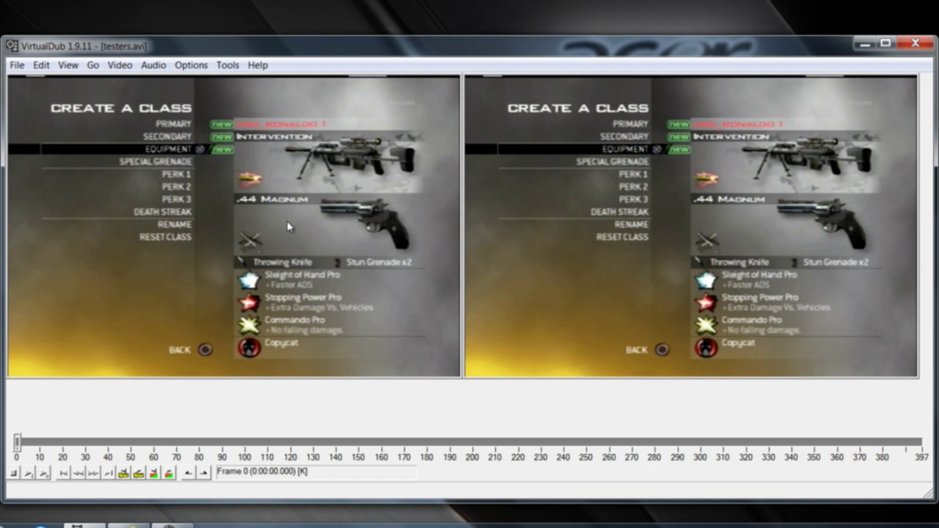
Step: Add the deinterlace filter with its default yadif, keep-top settings and close Filters
{"action": "left_click", "coordinate": [120, 66]}
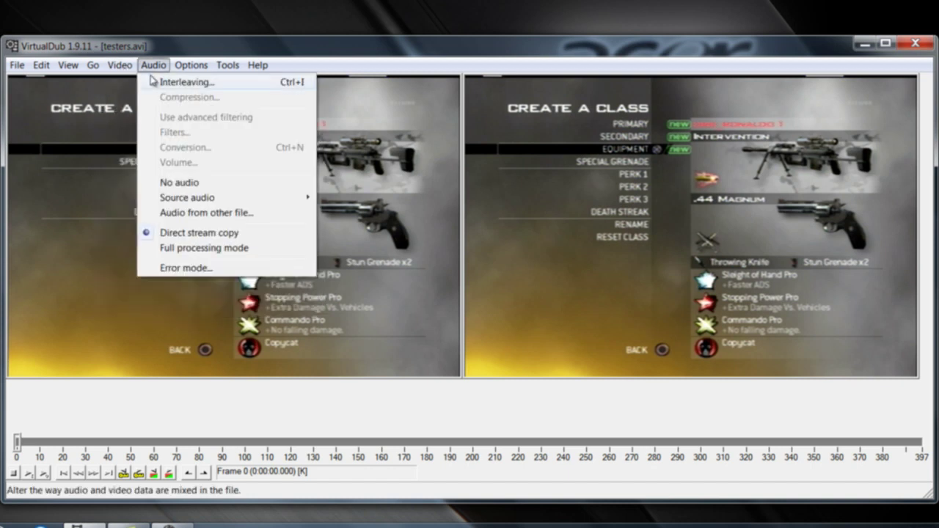
{"action": "left_click", "coordinate": [132, 85]}
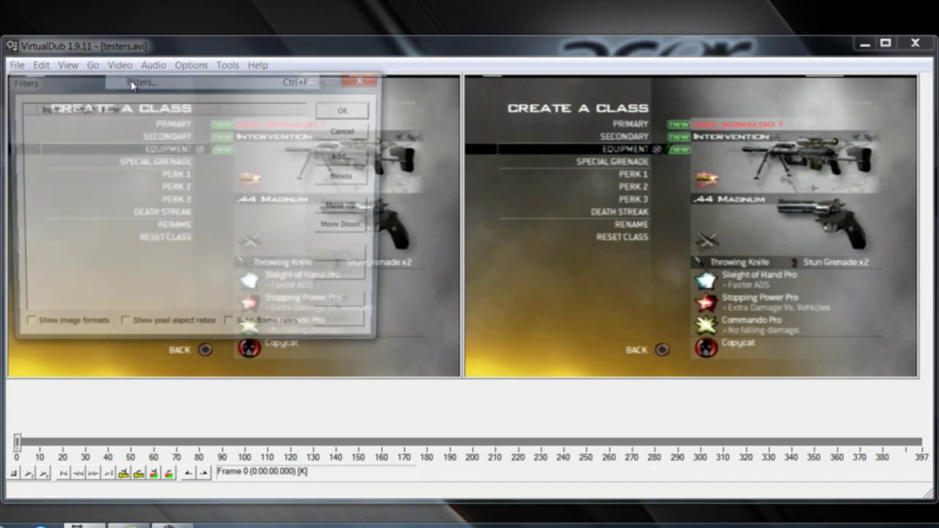
{"action": "left_click", "coordinate": [344, 157]}
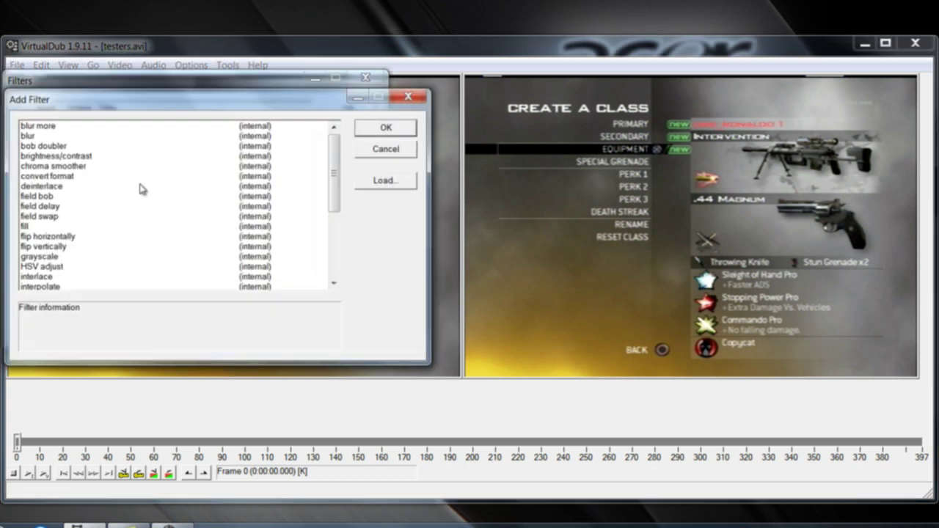
{"action": "left_click", "coordinate": [73, 186]}
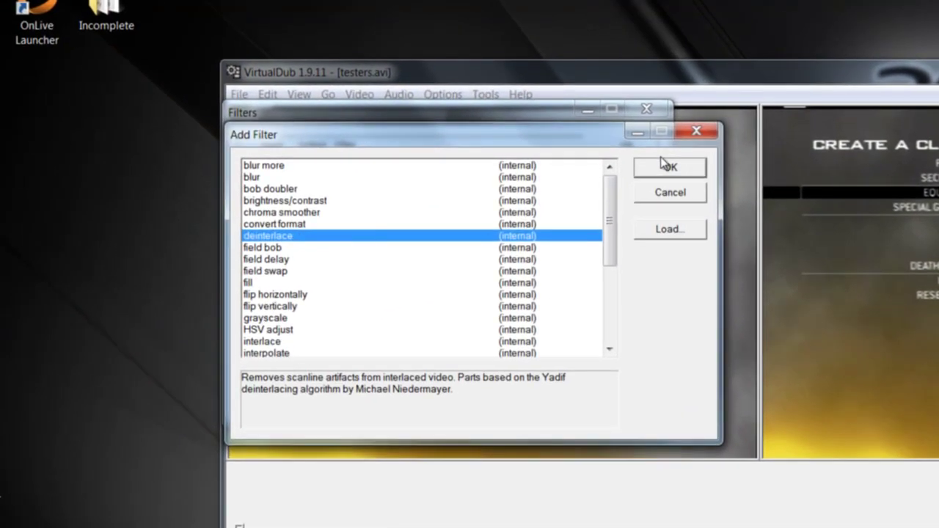
{"action": "left_click", "coordinate": [667, 167]}
{"action": "left_click", "coordinate": [598, 321]}
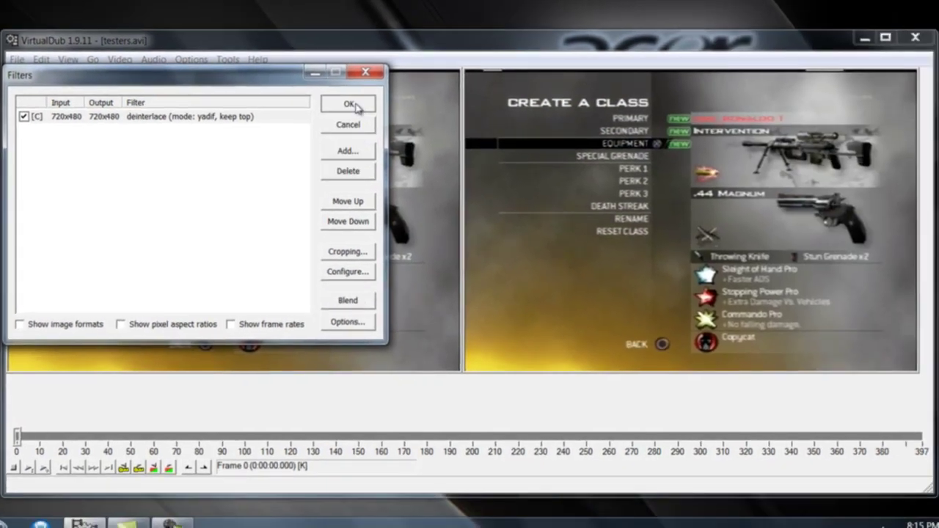
{"action": "left_click", "coordinate": [625, 144]}
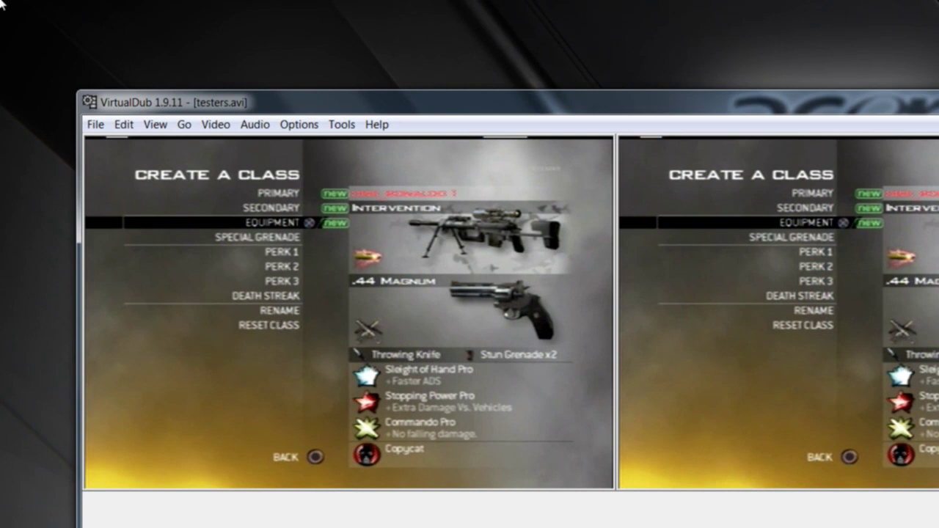
Step: Close VirtualDub and bring Vegas Pro 10.0 to the front from the taskbar
{"action": "left_click", "coordinate": [96, 125]}
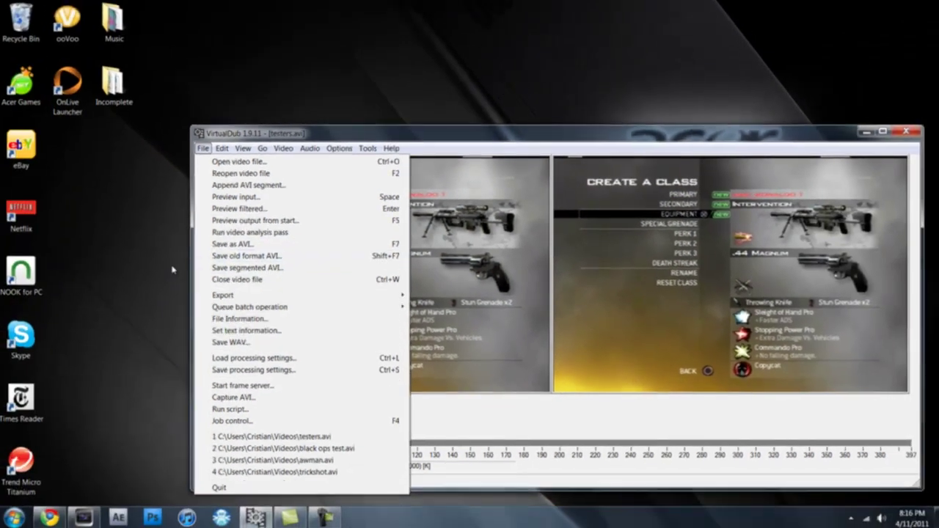
{"action": "left_click", "coordinate": [87, 297]}
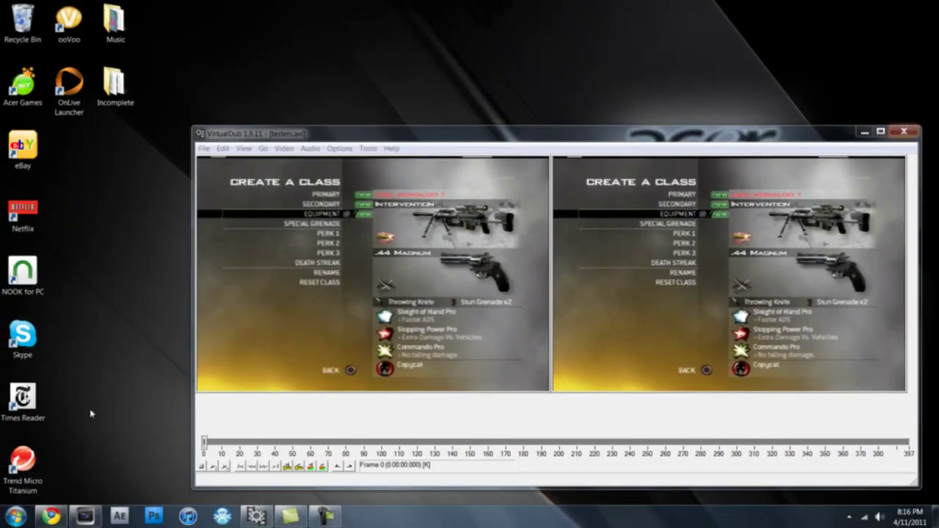
{"action": "left_click", "coordinate": [904, 132]}
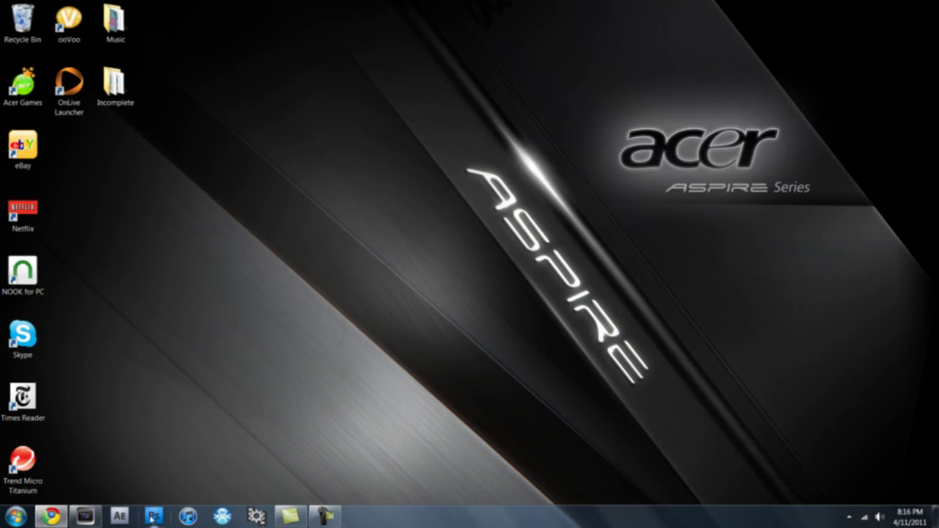
{"action": "left_click", "coordinate": [85, 516]}
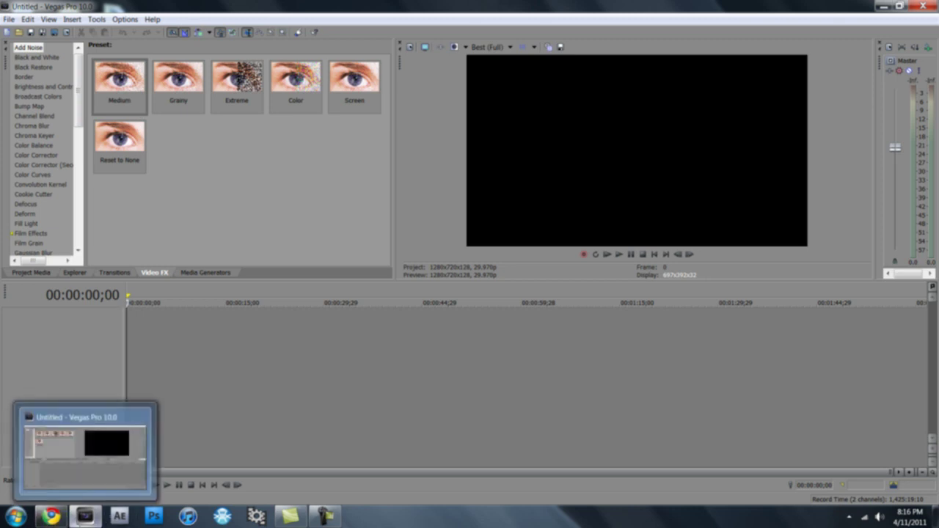
{"action": "left_click", "coordinate": [8, 19]}
Step: Start a new 1280x720 project, keeping progressive scan, square pixels and 29.970 fps
{"action": "left_click", "coordinate": [21, 32]}
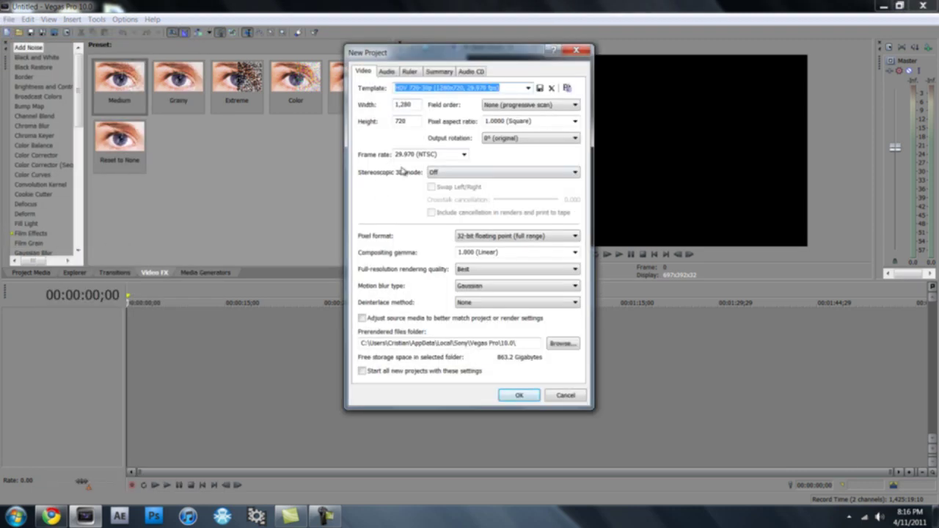
{"action": "key", "text": "Tab"}
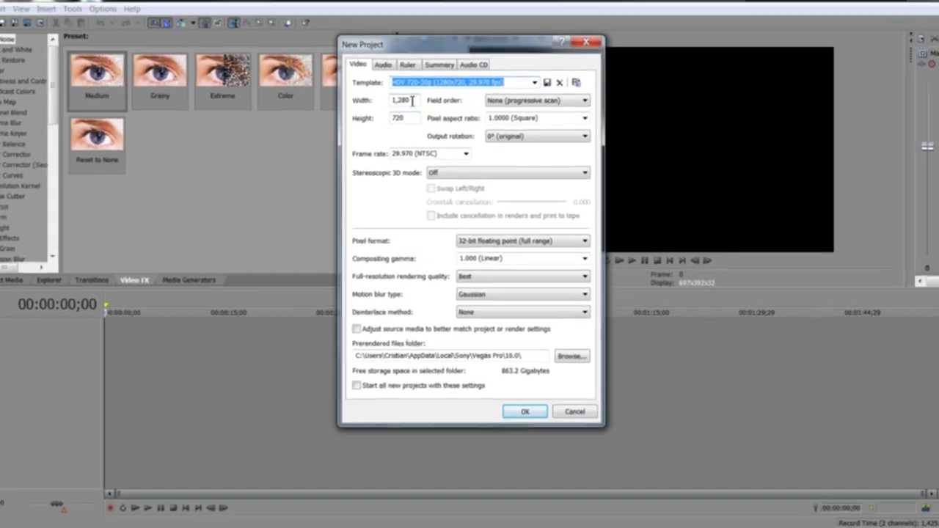
{"action": "left_click", "coordinate": [411, 122]}
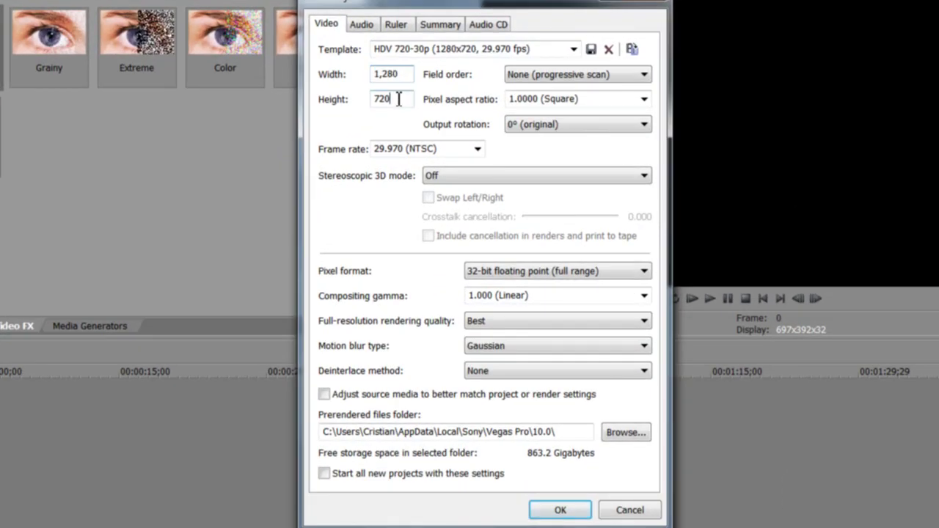
{"action": "double_click", "coordinate": [399, 99]}
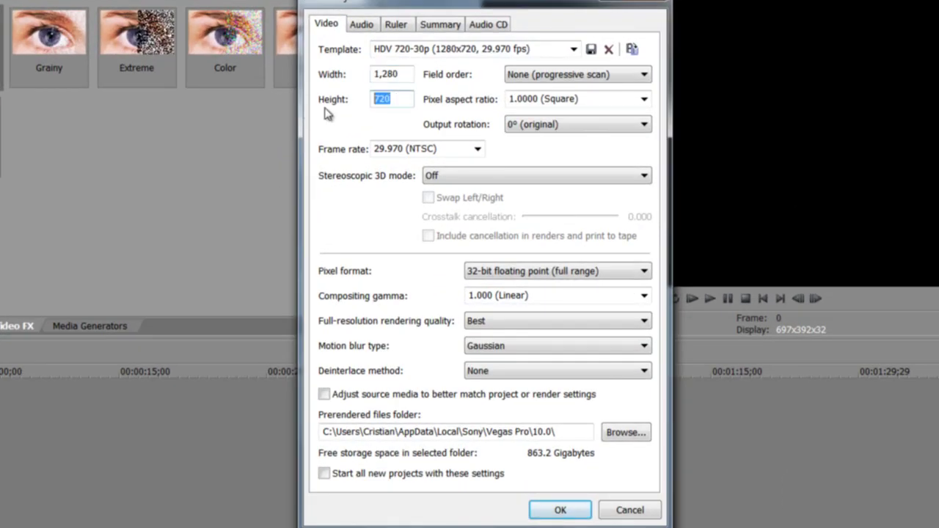
{"action": "left_click", "coordinate": [552, 76]}
{"action": "left_click", "coordinate": [558, 79]}
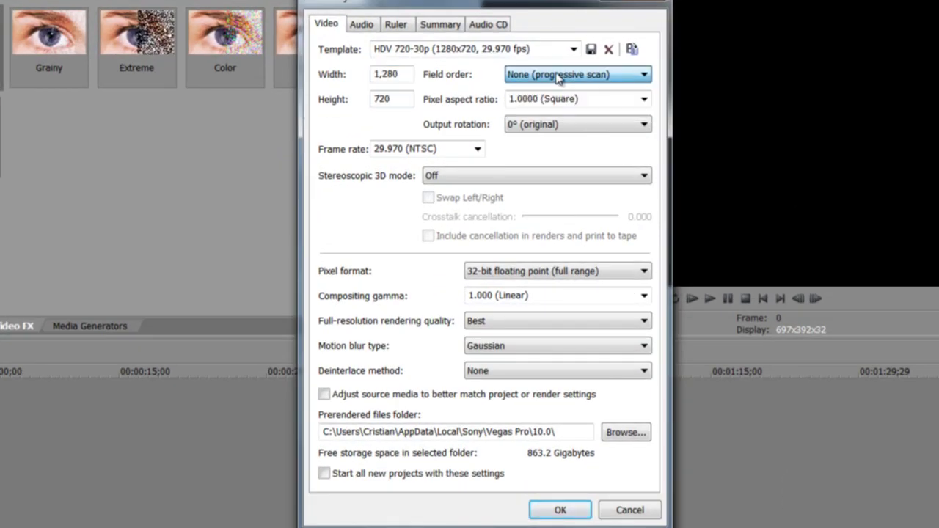
{"action": "left_click", "coordinate": [645, 99]}
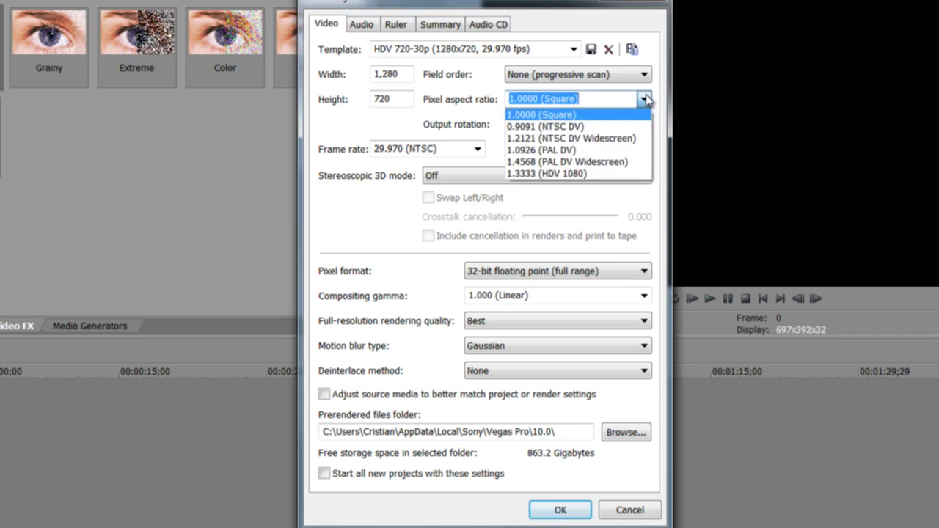
{"action": "left_click", "coordinate": [645, 99]}
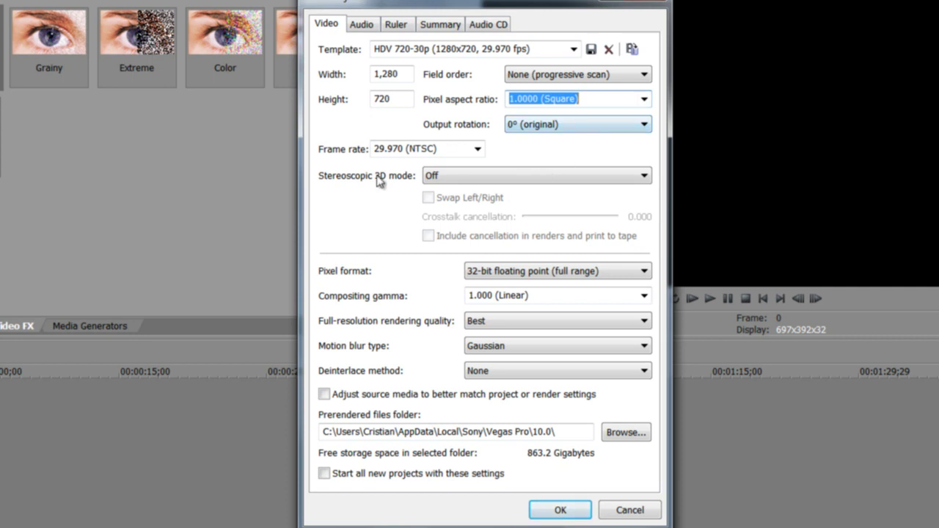
{"action": "left_click", "coordinate": [478, 149]}
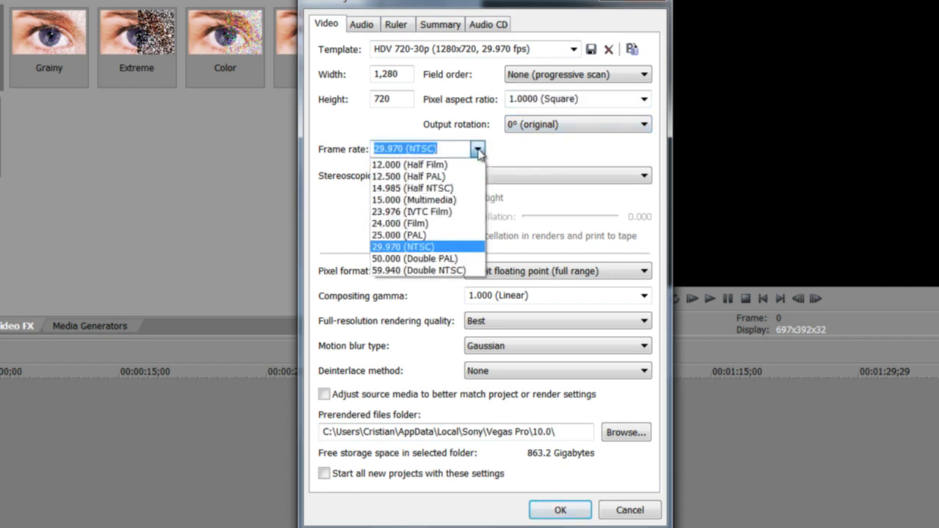
{"action": "left_click", "coordinate": [477, 150]}
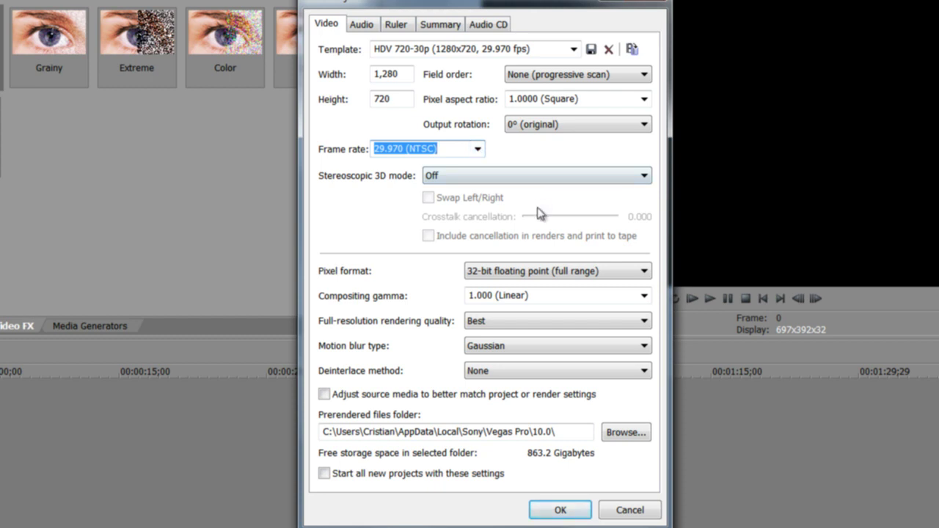
Step: Use 32-bit floating point (full range), Best quality, Gaussian blur, and Blend fields deinterlacing
{"action": "left_click", "coordinate": [544, 271]}
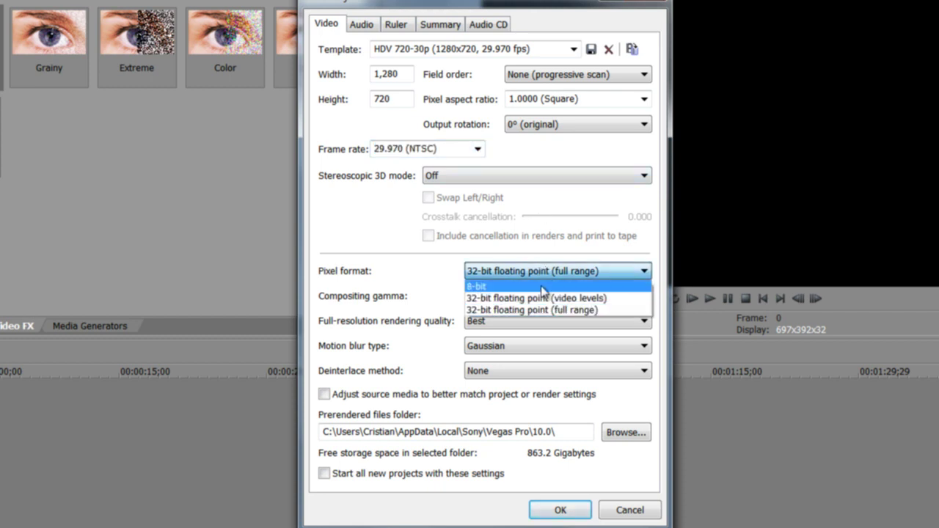
{"action": "left_click", "coordinate": [536, 310]}
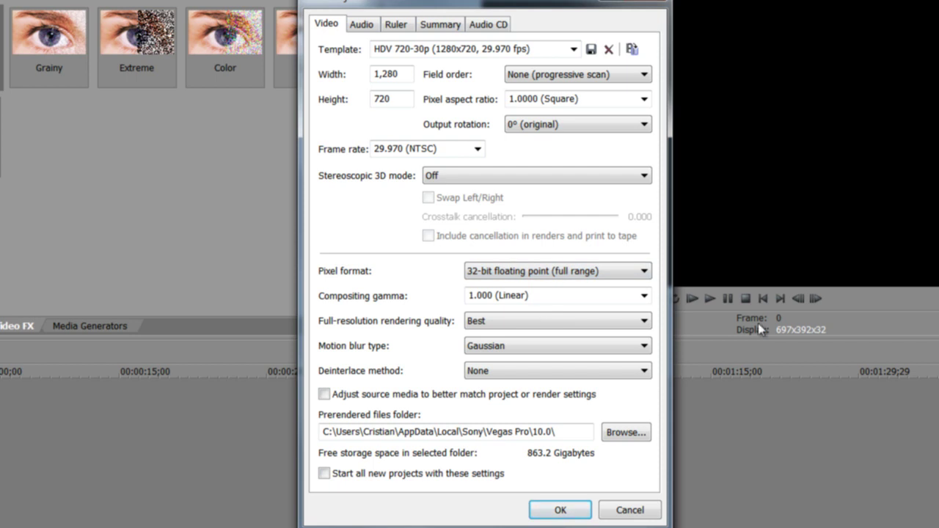
{"action": "left_click", "coordinate": [641, 299]}
{"action": "left_click", "coordinate": [641, 298]}
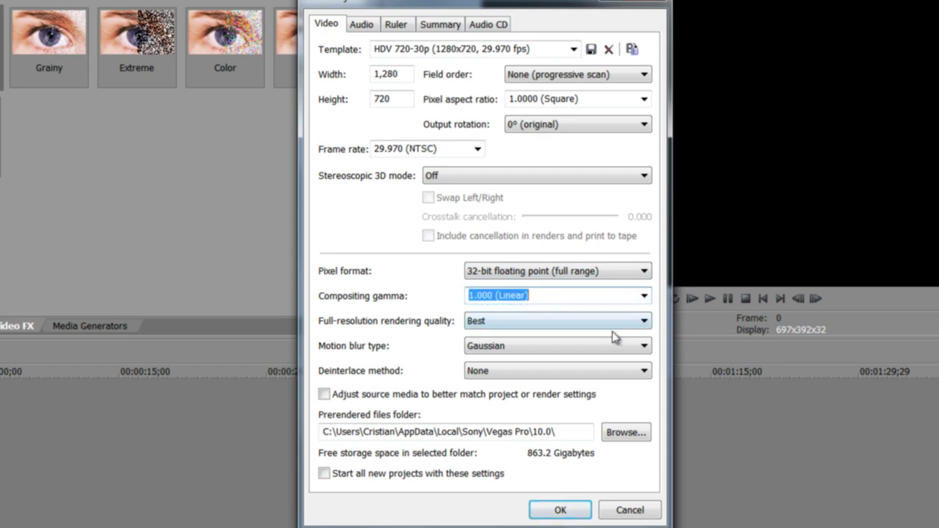
{"action": "left_click", "coordinate": [632, 325]}
{"action": "left_click", "coordinate": [631, 324]}
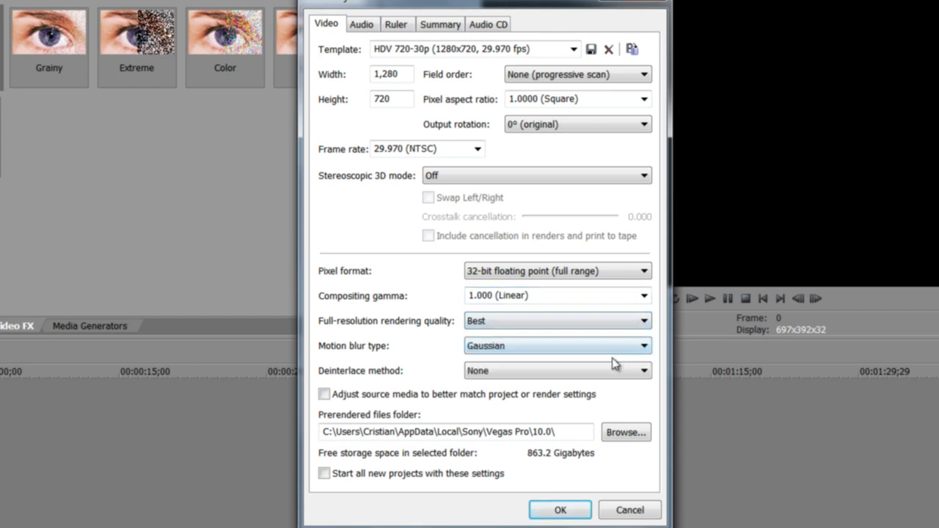
{"action": "left_click", "coordinate": [617, 349]}
{"action": "left_click", "coordinate": [616, 350]}
{"action": "left_click", "coordinate": [596, 373]}
{"action": "left_click", "coordinate": [581, 399]}
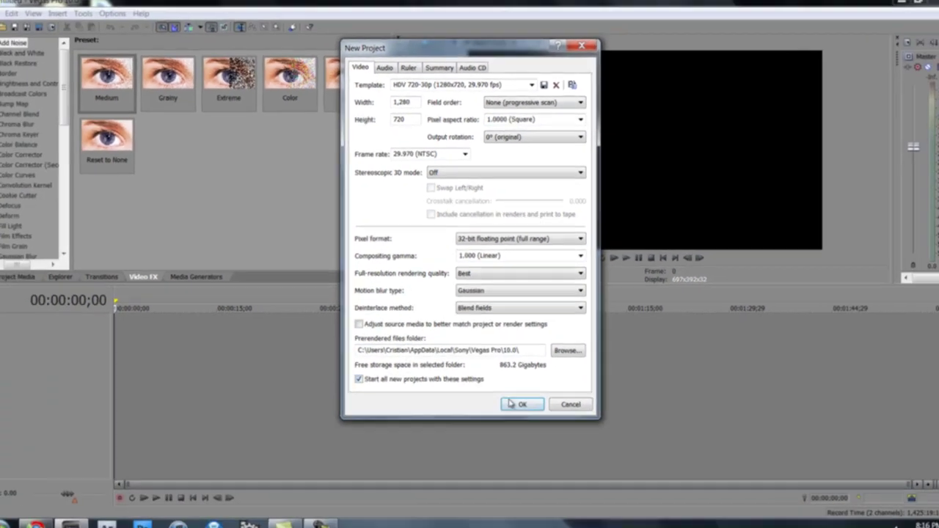
{"action": "left_click", "coordinate": [560, 510]}
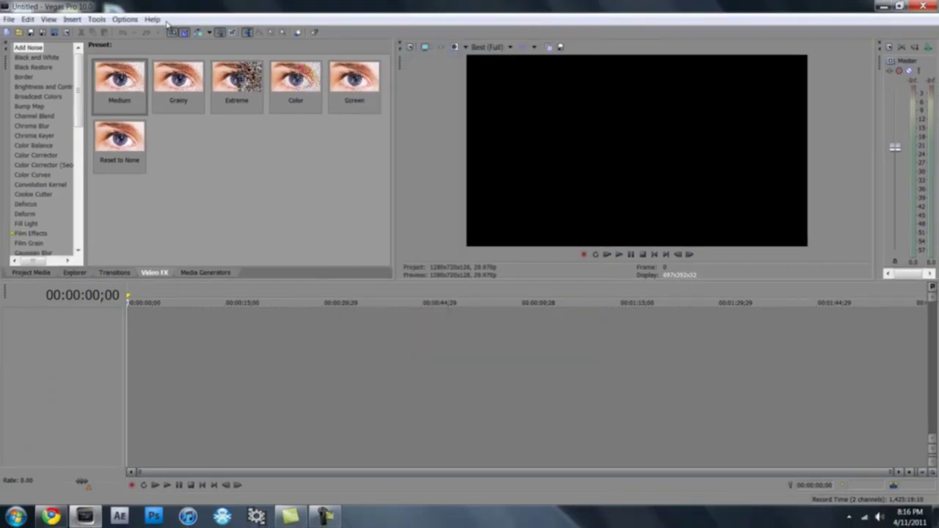
Step: Open testersyea from Libraries > Videos onto the timeline and move playback to 00:00:03;12
{"action": "left_click", "coordinate": [18, 32]}
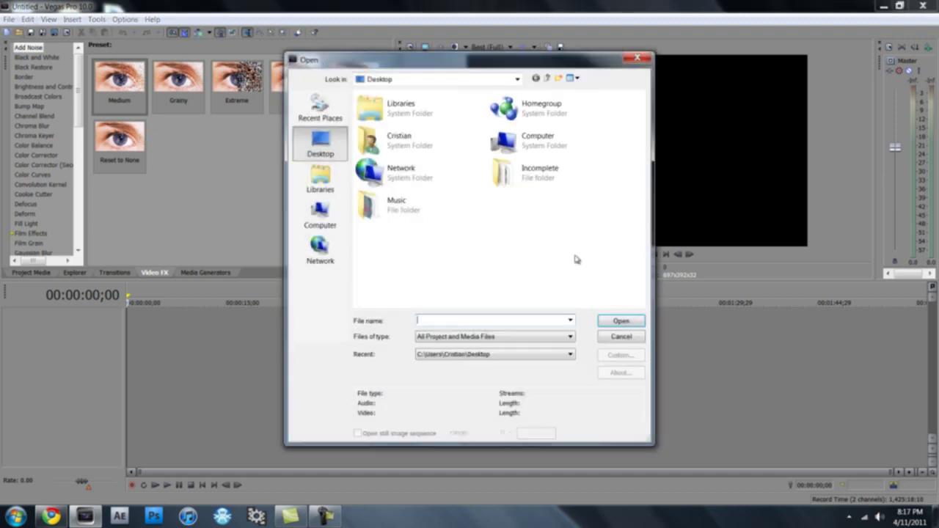
{"action": "left_click", "coordinate": [321, 179]}
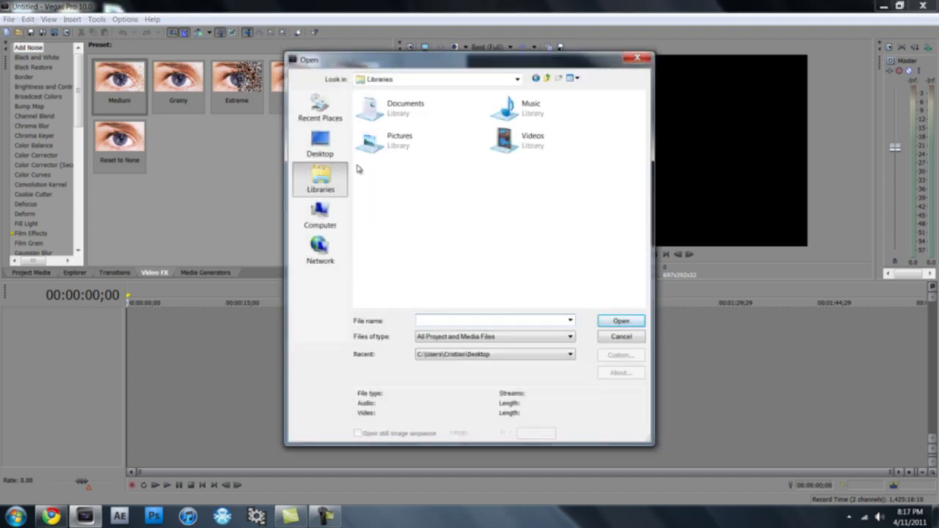
{"action": "double_click", "coordinate": [512, 137]}
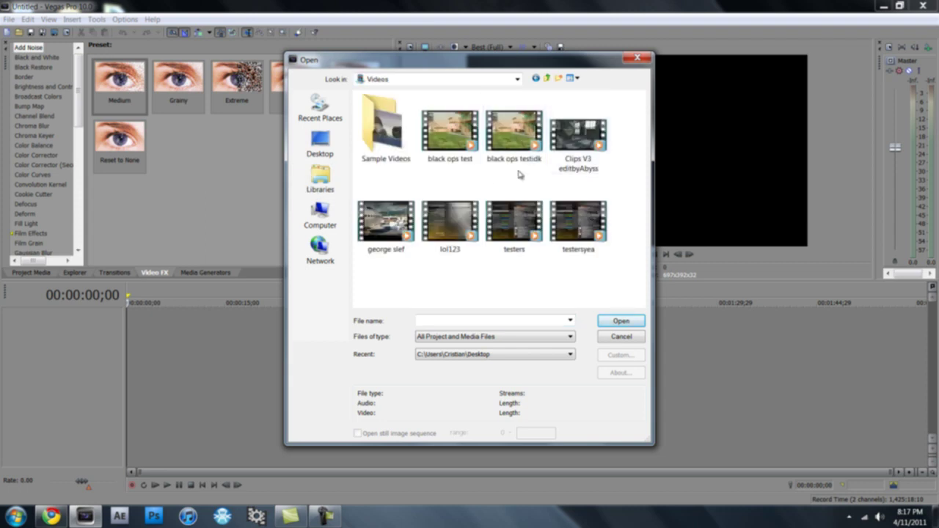
{"action": "left_click", "coordinate": [519, 235]}
{"action": "key", "text": "Right"}
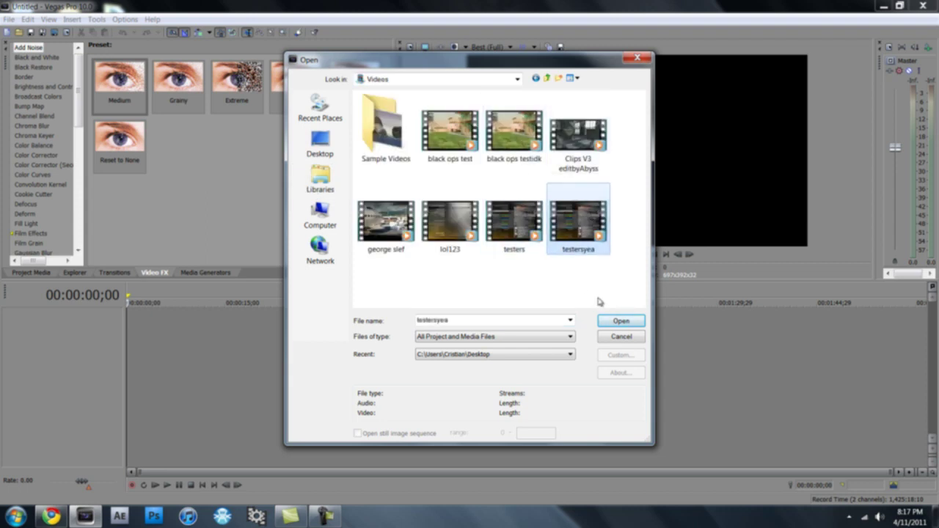
{"action": "left_click", "coordinate": [622, 323]}
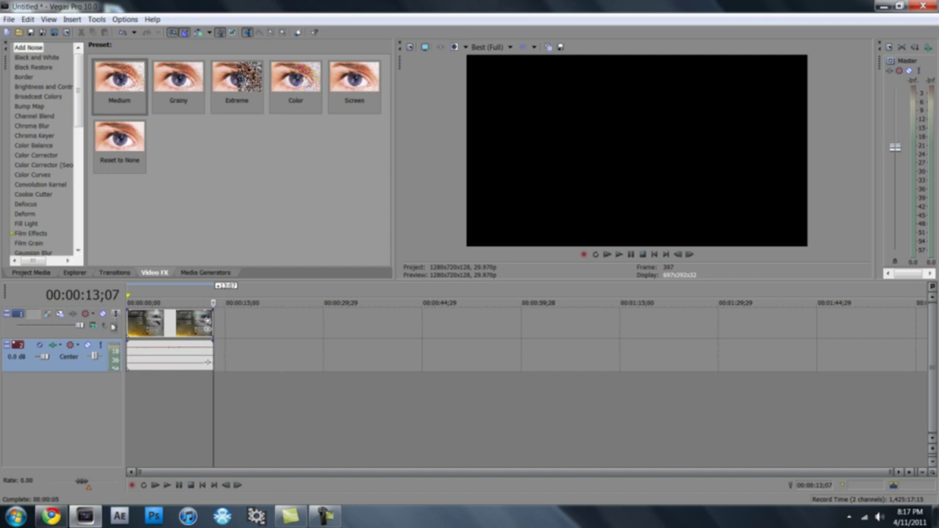
{"action": "left_click", "coordinate": [150, 334]}
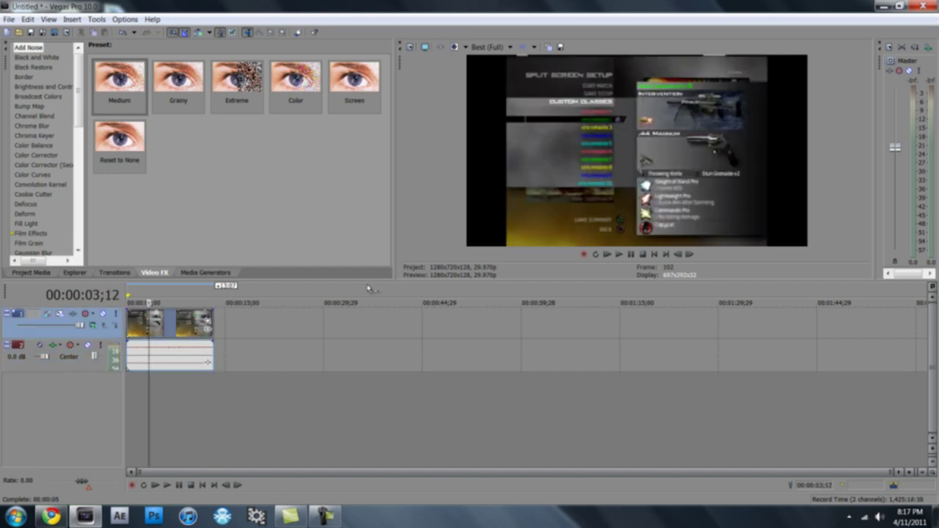
Step: Keep the preview quality at Best (Full), then bring up the clip's Event Pan/Crop settings
{"action": "left_click", "coordinate": [510, 48]}
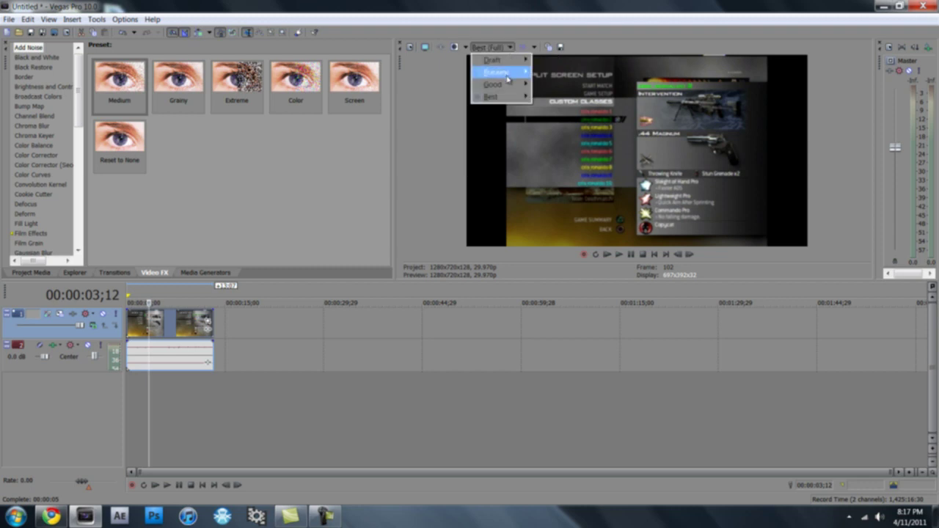
{"action": "mouse_move", "coordinate": [508, 79]}
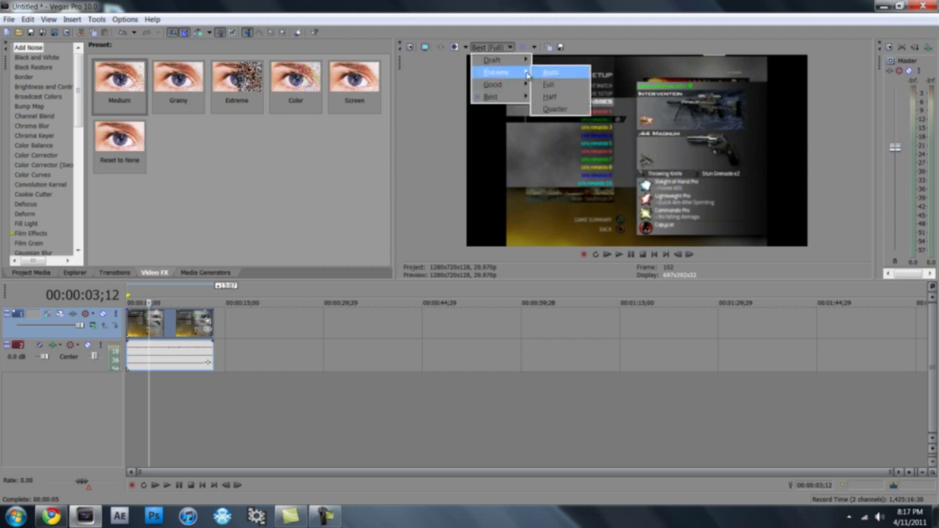
{"action": "mouse_move", "coordinate": [490, 98]}
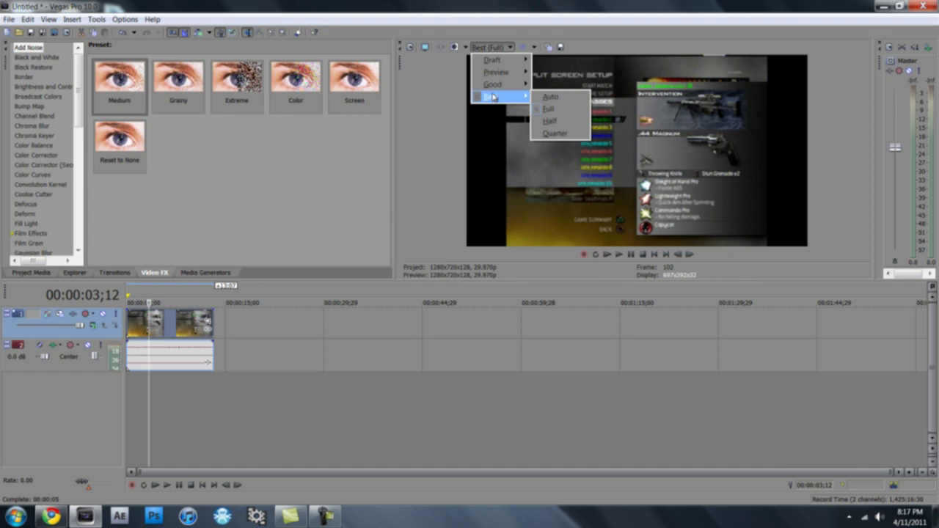
{"action": "left_click", "coordinate": [549, 110]}
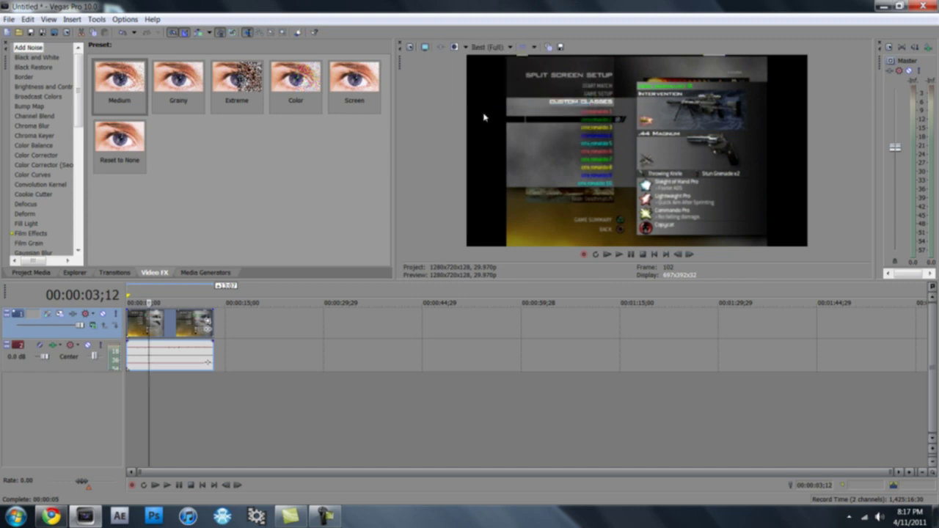
{"action": "left_click", "coordinate": [208, 325]}
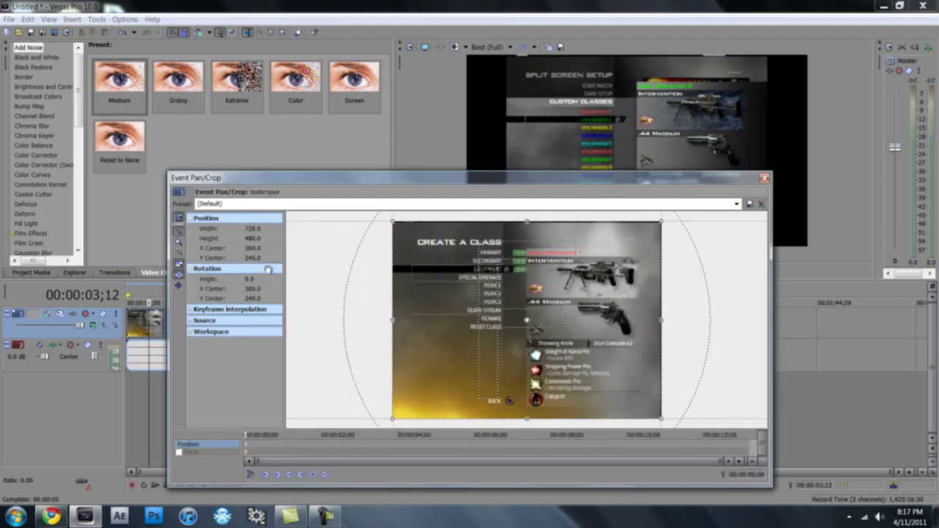
Step: Apply a pan/crop preset to shrink the frame to 703.1 x 468.7 and close the window
{"action": "left_click", "coordinate": [736, 204]}
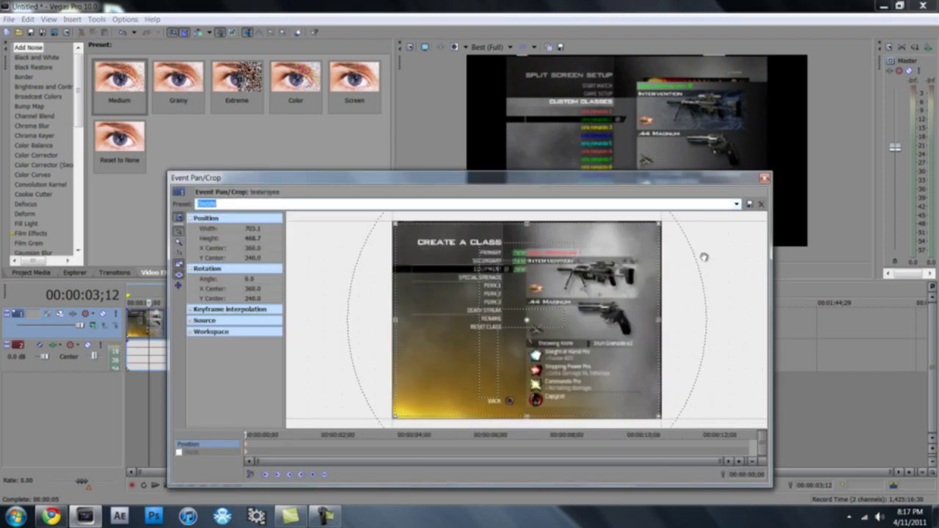
{"action": "left_click", "coordinate": [764, 179]}
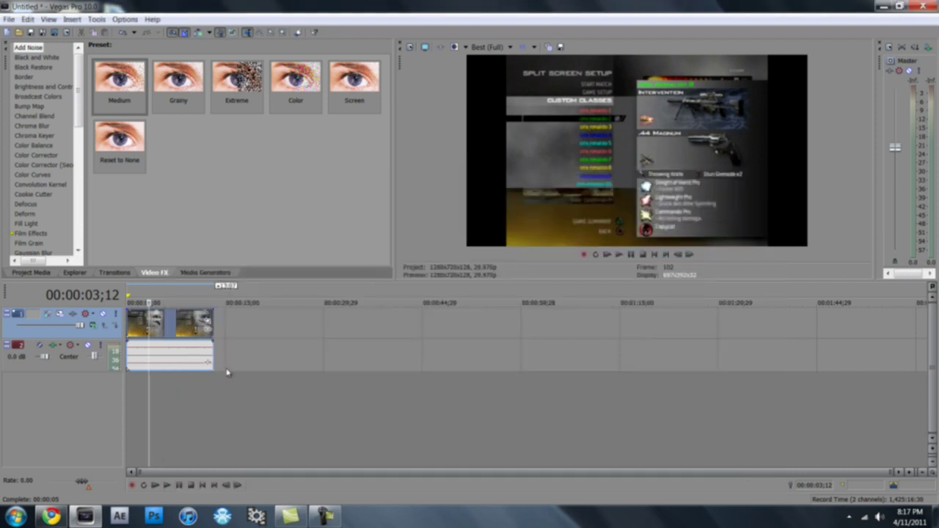
Step: In the clip's Properties, uncheck Maintain aspect ratio and choose Disable resample
{"action": "right_click", "coordinate": [179, 332]}
{"action": "left_click", "coordinate": [194, 323]}
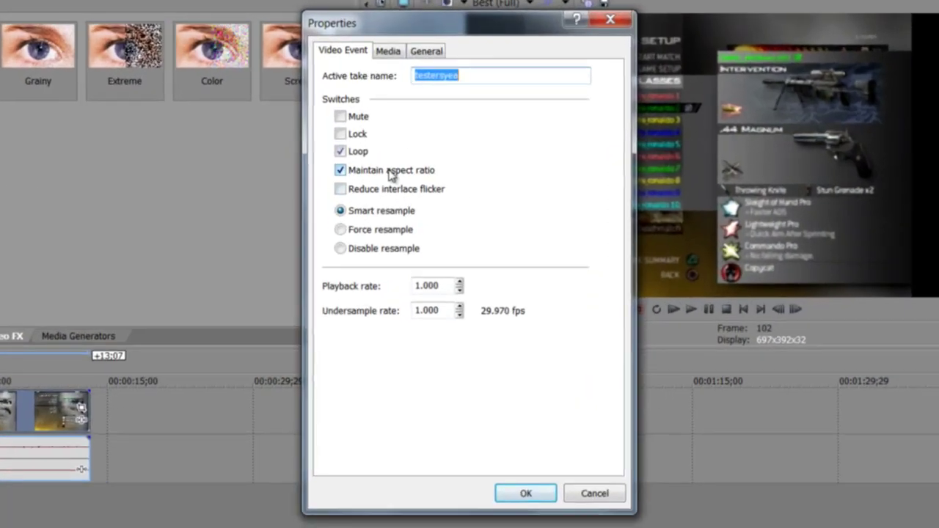
{"action": "left_click", "coordinate": [392, 173]}
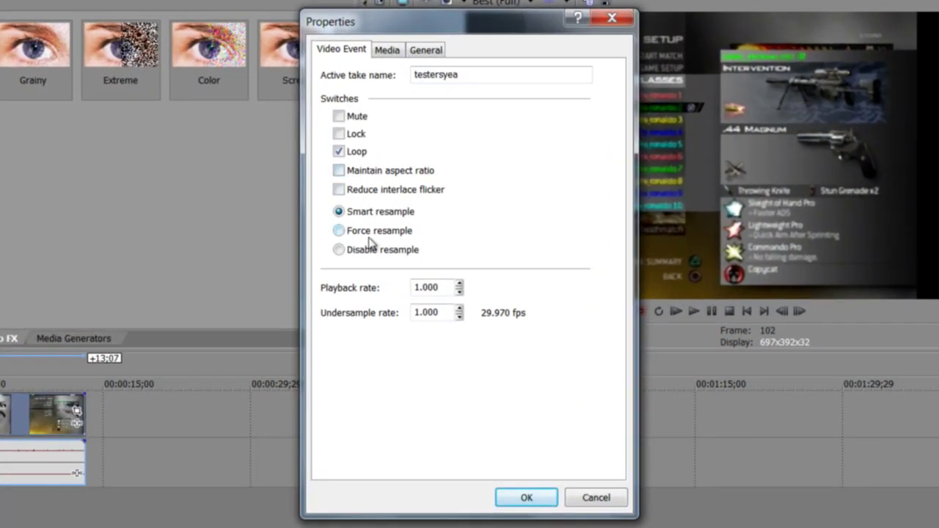
{"action": "left_click", "coordinate": [372, 252]}
Step: Set the media to Upper field first with 1.2121 (NTSC DV Widescreen) pixel aspect and apply
{"action": "left_click", "coordinate": [391, 50]}
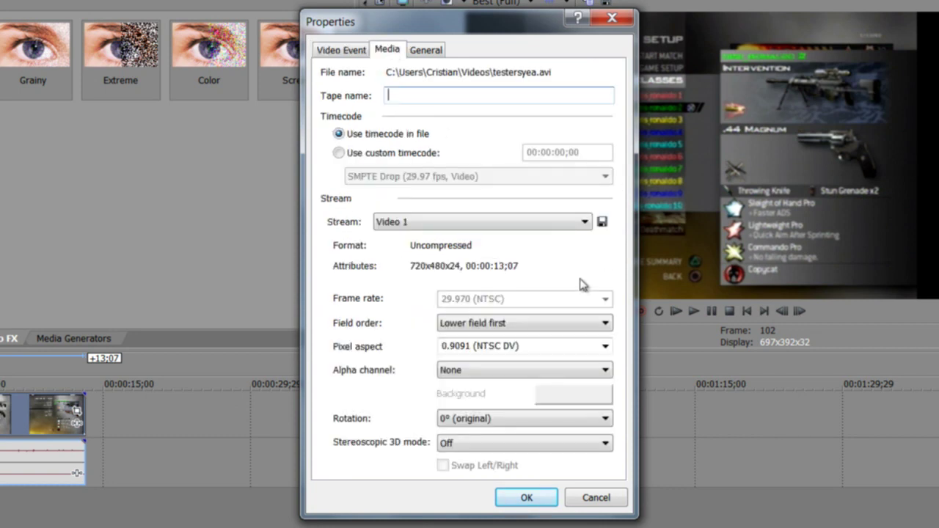
{"action": "left_click", "coordinate": [565, 325]}
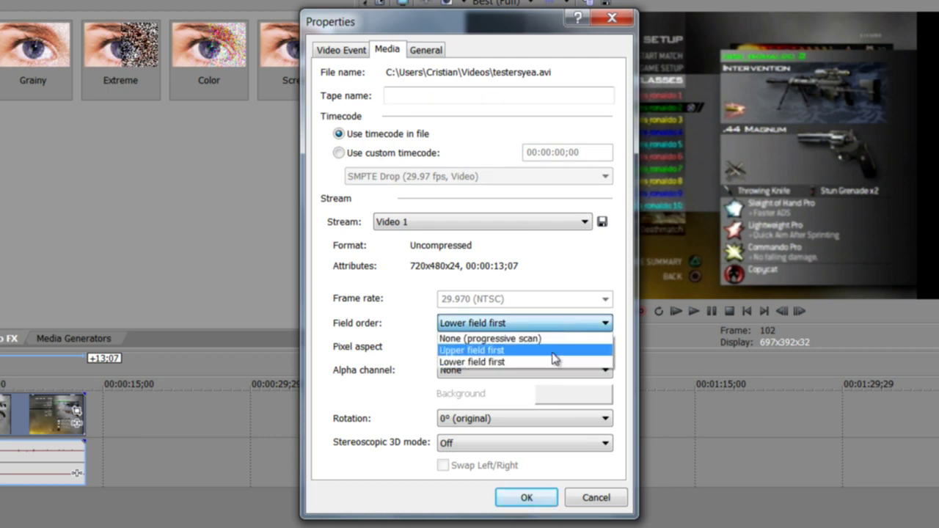
{"action": "left_click", "coordinate": [552, 351]}
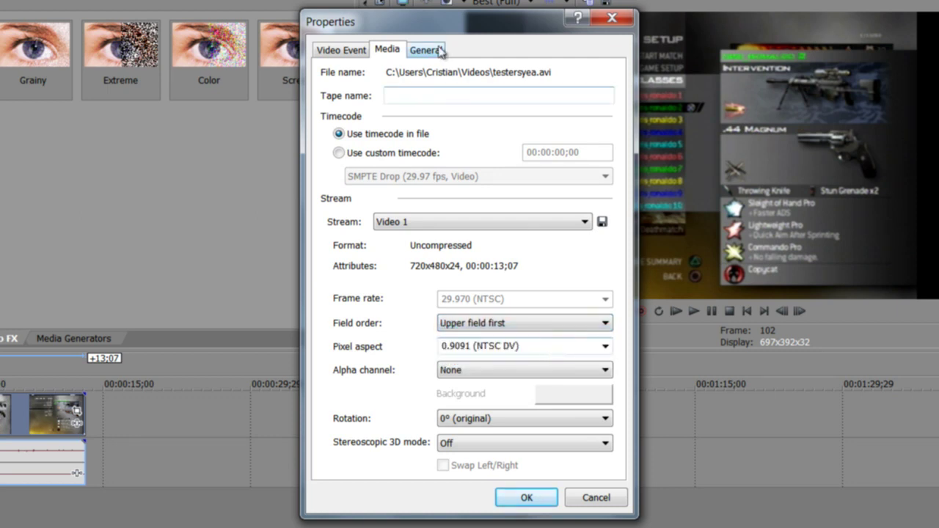
{"action": "left_click", "coordinate": [605, 346]}
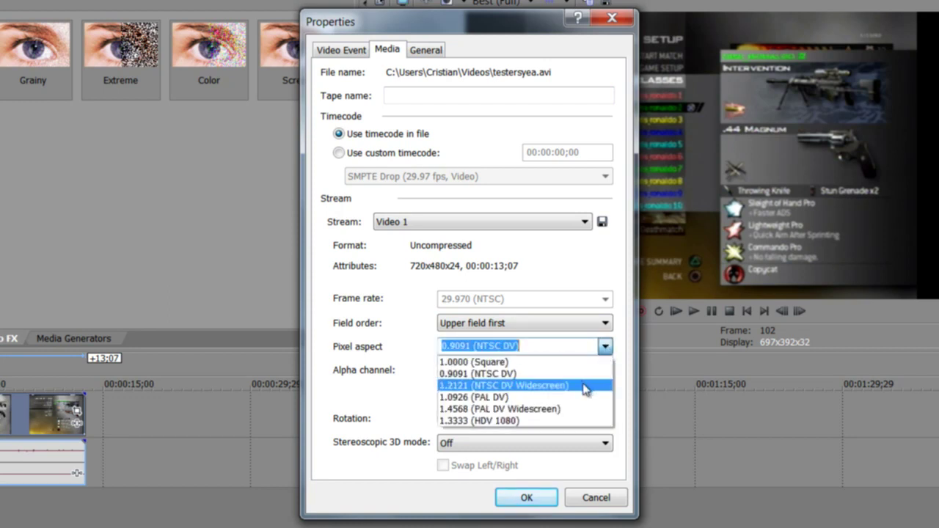
{"action": "left_click", "coordinate": [585, 387]}
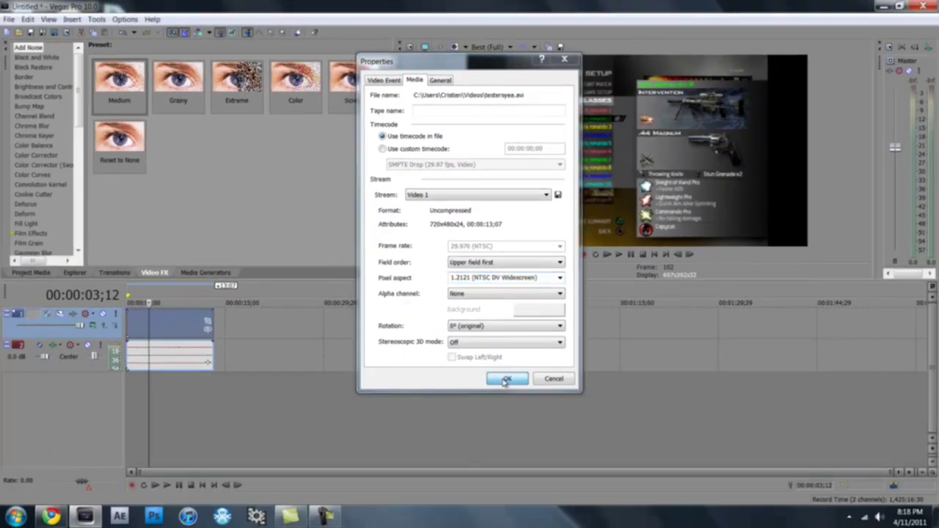
{"action": "left_click", "coordinate": [506, 389]}
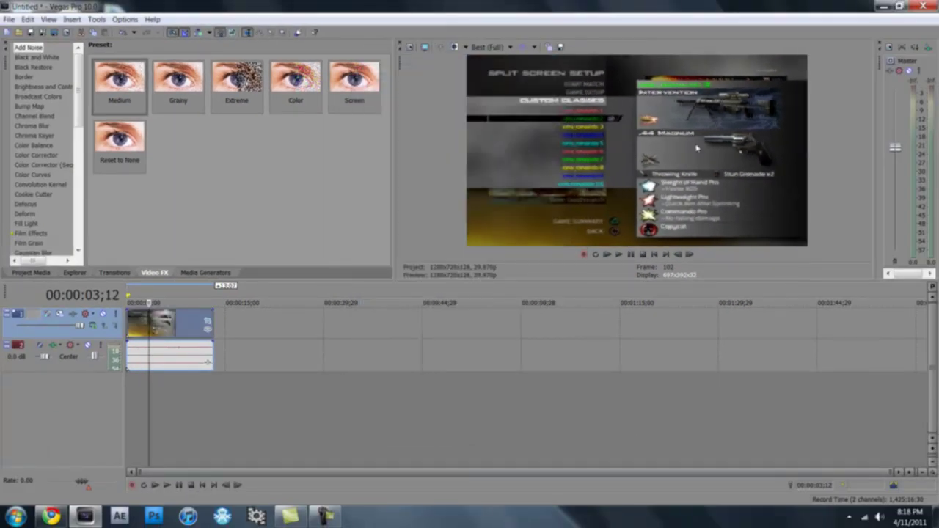
Step: Preview the timeline briefly, then add the Sony Sharpen effect to the gameplay clip
{"action": "left_click", "coordinate": [619, 254]}
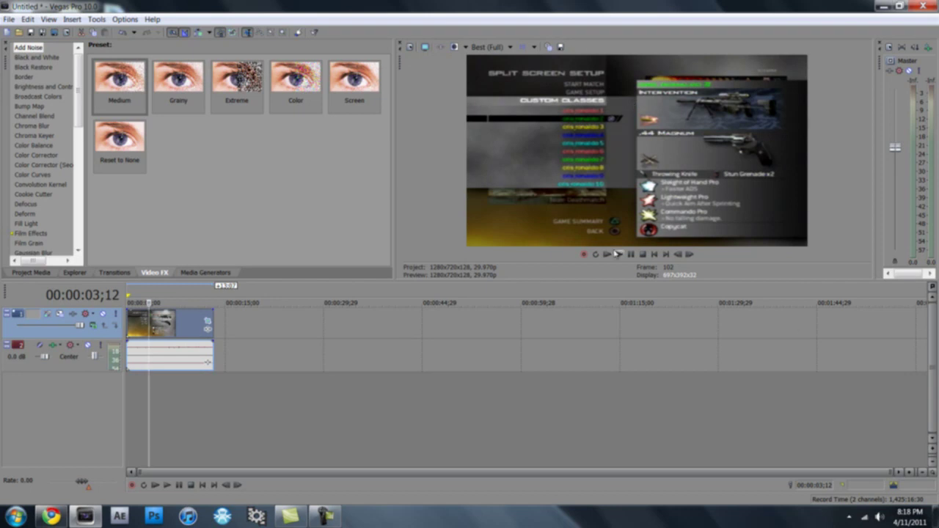
{"action": "key", "text": "Return"}
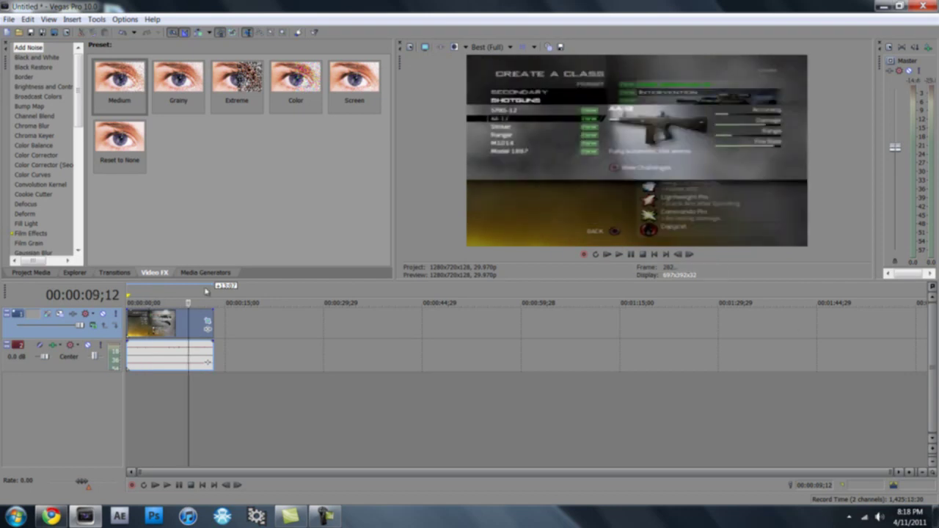
{"action": "right_click", "coordinate": [149, 327]}
{"action": "left_click", "coordinate": [187, 342]}
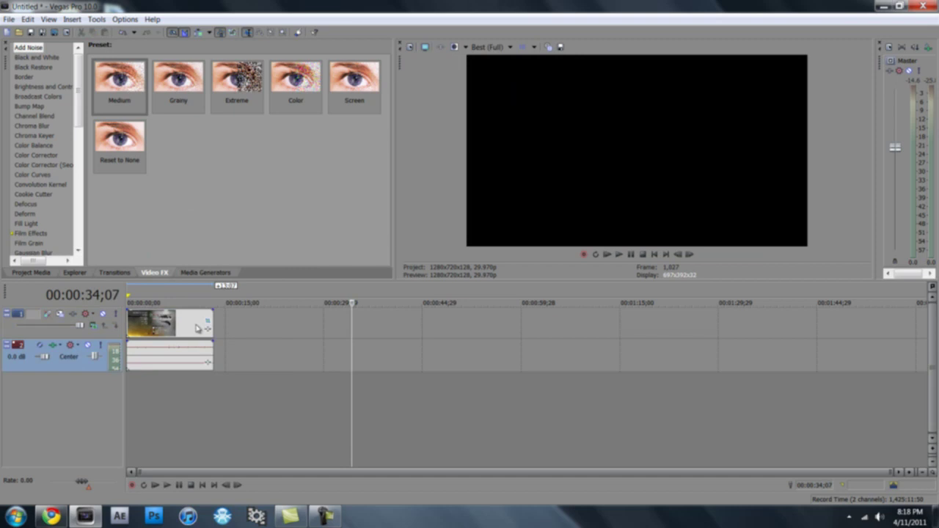
{"action": "left_click", "coordinate": [195, 329]}
{"action": "left_click", "coordinate": [206, 332]}
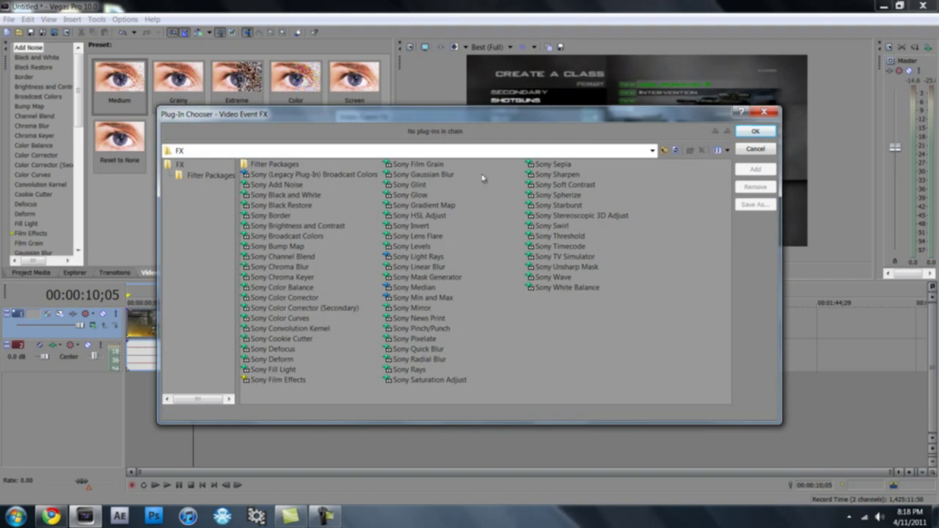
{"action": "left_click", "coordinate": [547, 175]}
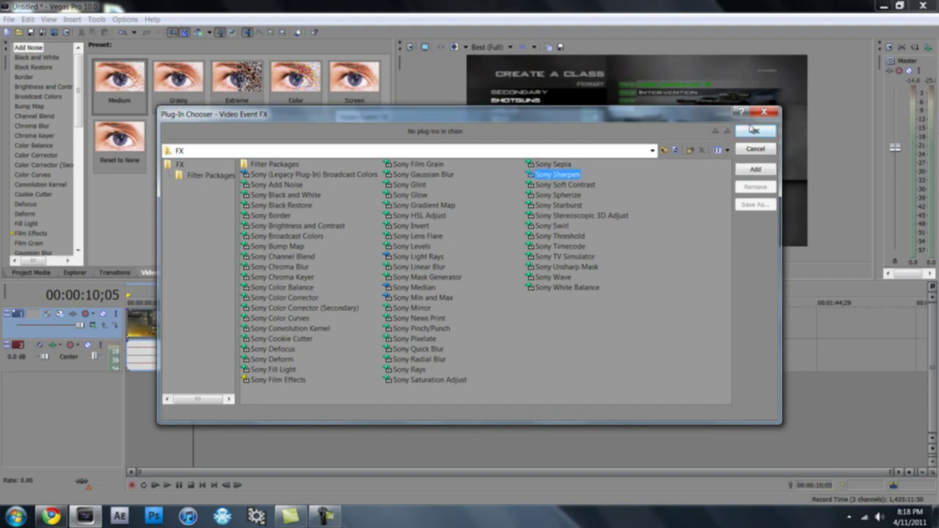
{"action": "left_click", "coordinate": [755, 130]}
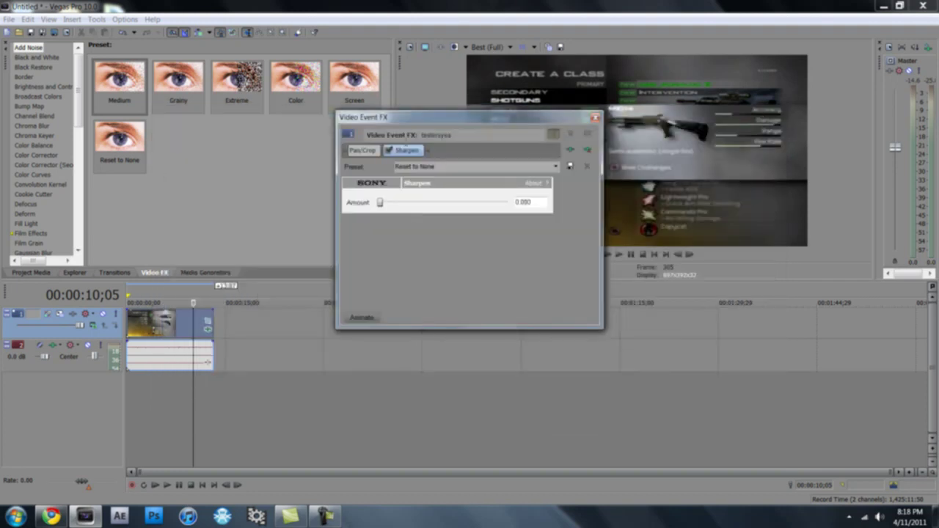
Step: Choose the Light sharpen preset, lower Amount to 0.050, and close the effects window
{"action": "left_click", "coordinate": [557, 167]}
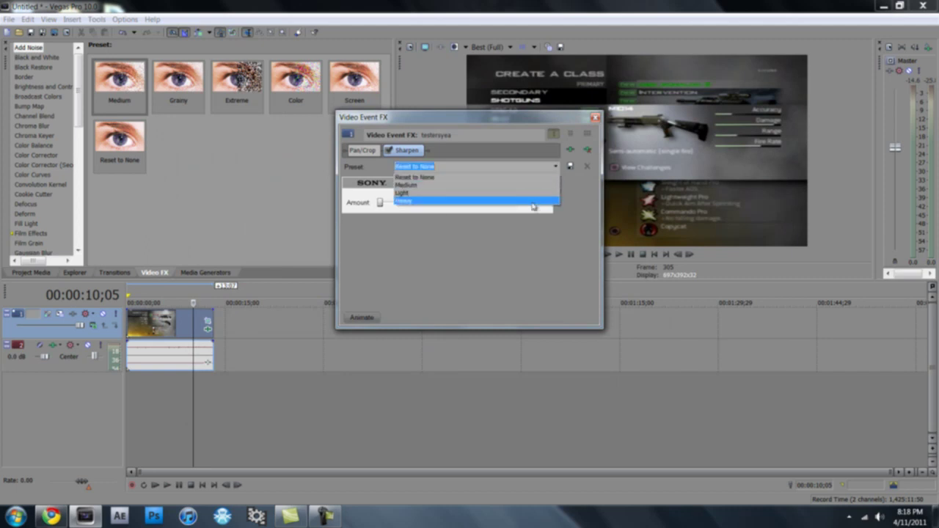
{"action": "left_click", "coordinate": [531, 195]}
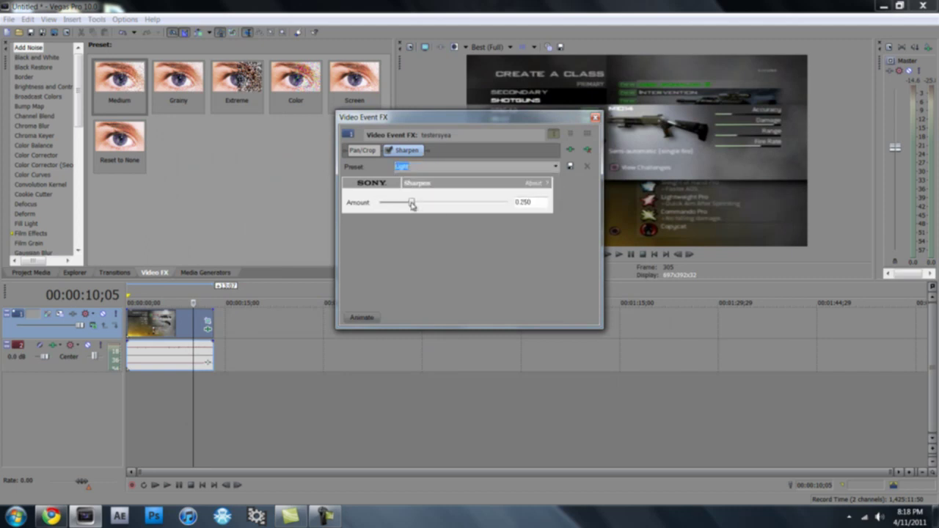
{"action": "left_click_drag", "start_coordinate": [412, 205], "coordinate": [399, 204]}
{"action": "left_click_drag", "start_coordinate": [534, 202], "coordinate": [522, 208]}
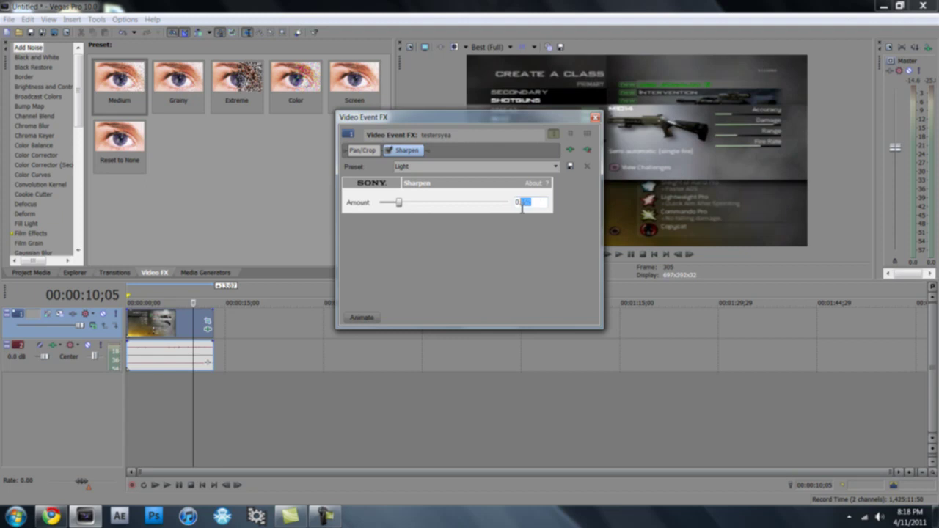
{"action": "type", "text": "8"}
{"action": "key", "text": "Return"}
{"action": "left_click", "coordinate": [596, 119]}
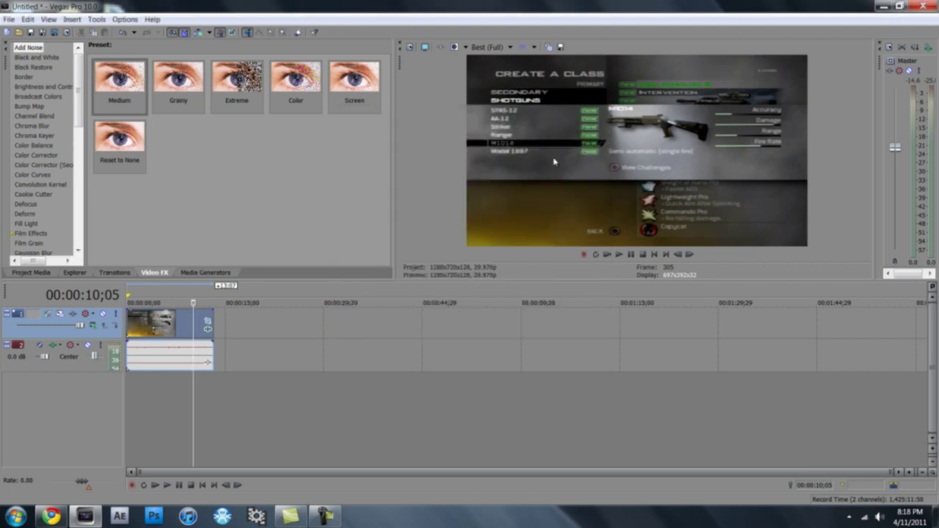
Step: Start a Render As named tut, keeping MainConcept AVC/AAC (*.mp4) as the output type
{"action": "left_click", "coordinate": [9, 19]}
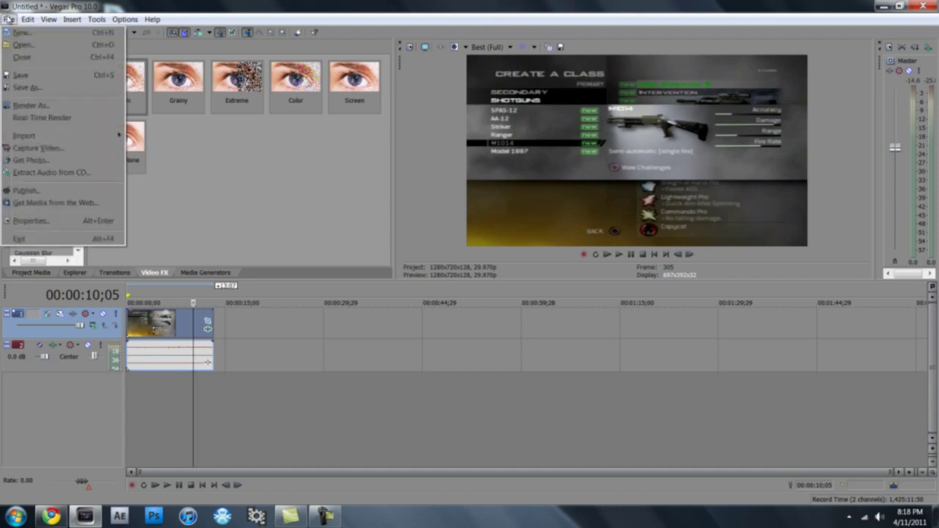
{"action": "left_click", "coordinate": [58, 105]}
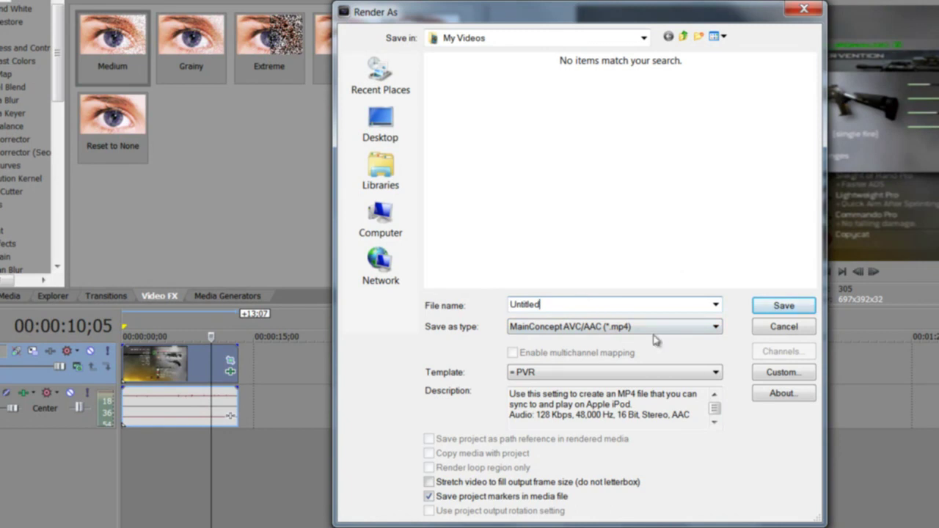
{"action": "key", "text": "BackSpace"}
{"action": "key", "text": "BackSpace"}
{"action": "key", "text": "BackSpace"}
{"action": "key", "text": "BackSpace"}
{"action": "key", "text": "BackSpace"}
{"action": "key", "text": "BackSpace"}
{"action": "key", "text": "BackSpace"}
{"action": "left_click", "coordinate": [605, 328]}
{"action": "left_click", "coordinate": [606, 328]}
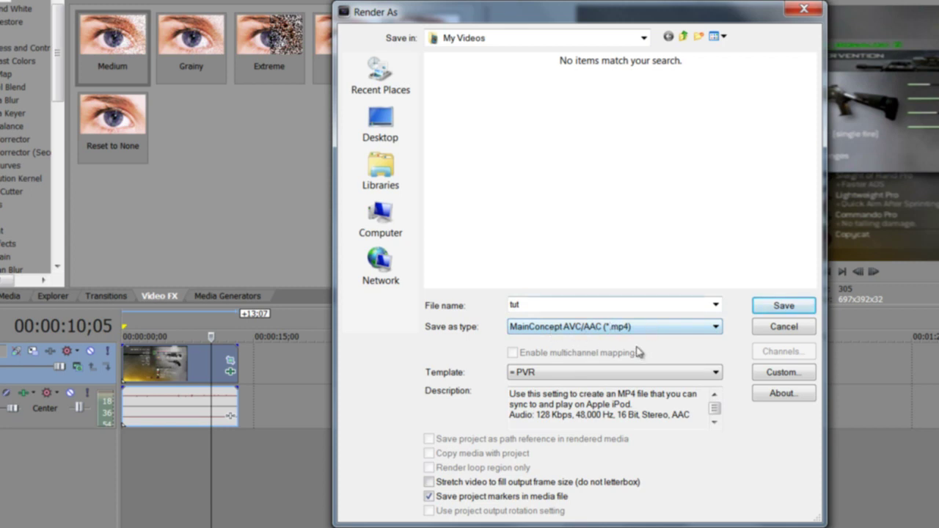
Step: Choose the PVR render template and bring up its custom encoding settings
{"action": "left_click", "coordinate": [639, 375]}
{"action": "left_click", "coordinate": [641, 376]}
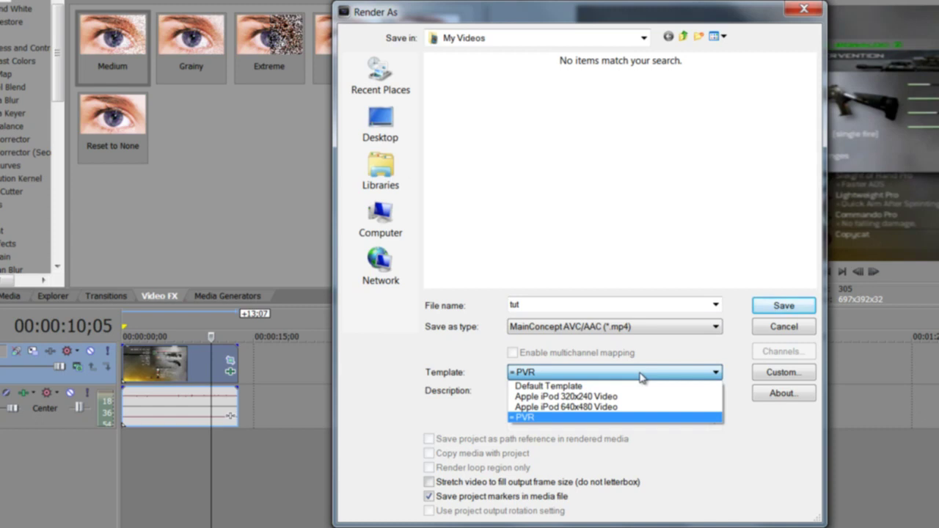
{"action": "left_click", "coordinate": [653, 417]}
{"action": "left_click", "coordinate": [778, 372]}
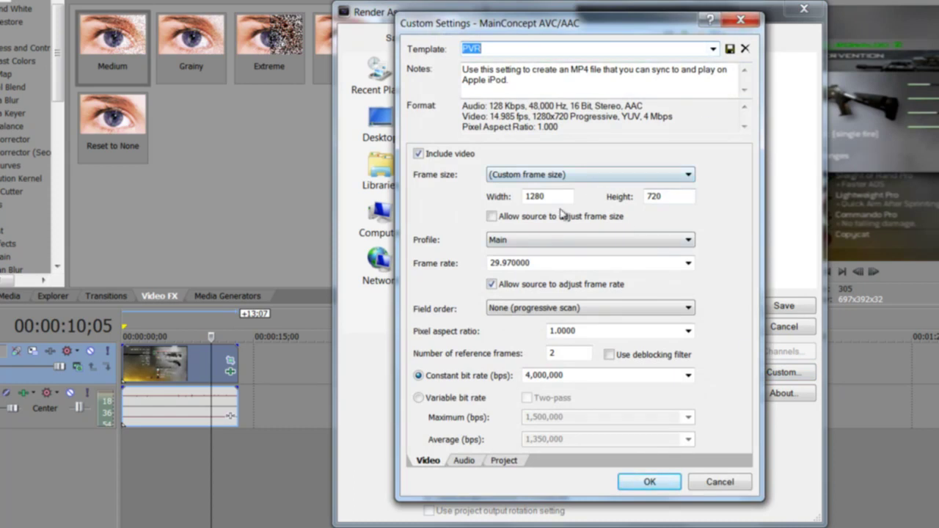
Step: Confirm video settings: 1280x720, Main profile, 29.970 fps, progressive, 1.0000 pixel aspect
{"action": "left_click", "coordinate": [670, 175]}
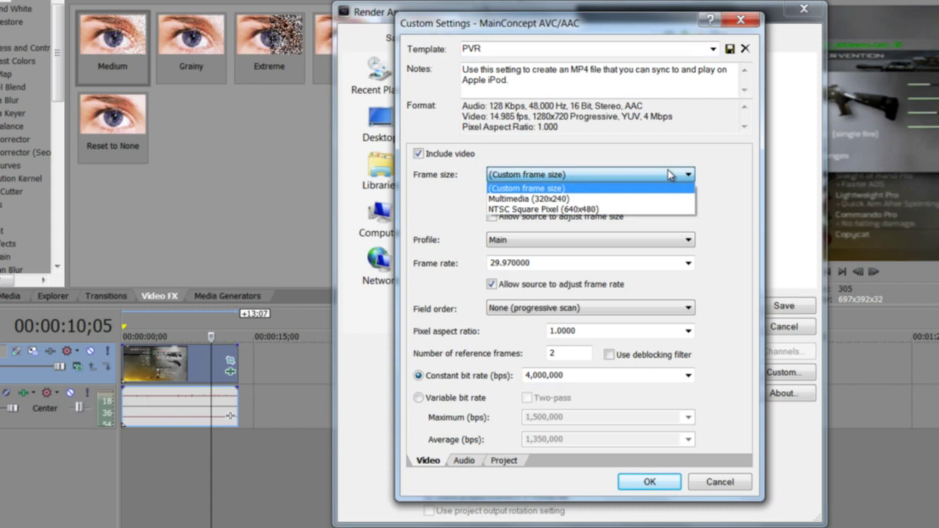
{"action": "left_click", "coordinate": [668, 175]}
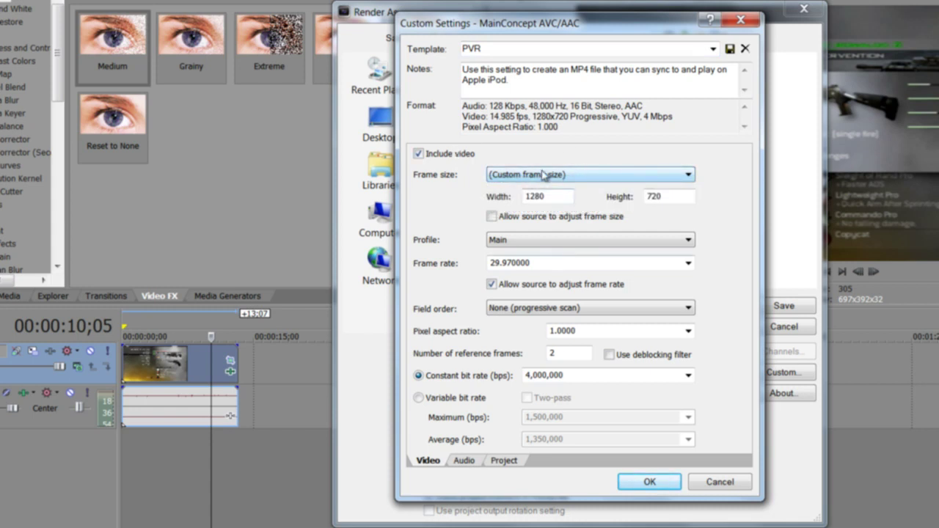
{"action": "left_click", "coordinate": [541, 241]}
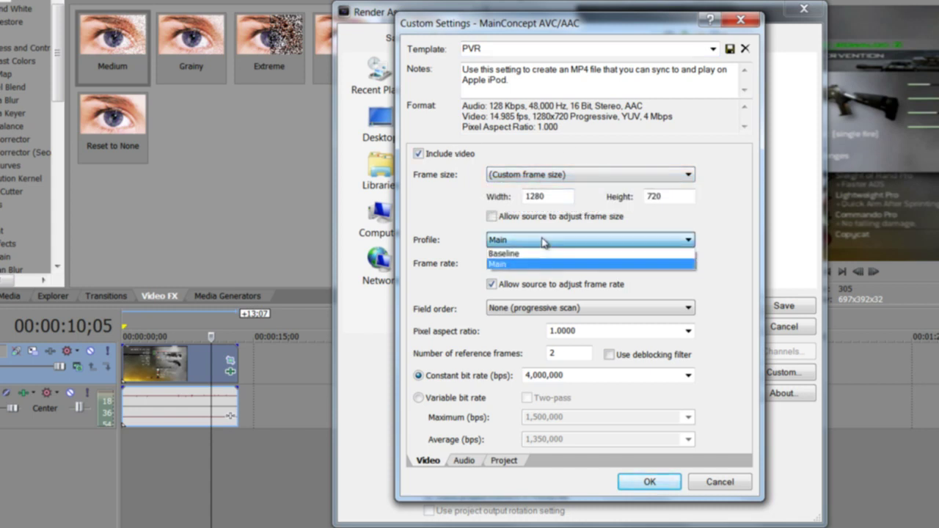
{"action": "left_click", "coordinate": [543, 243]}
{"action": "left_click", "coordinate": [688, 263]}
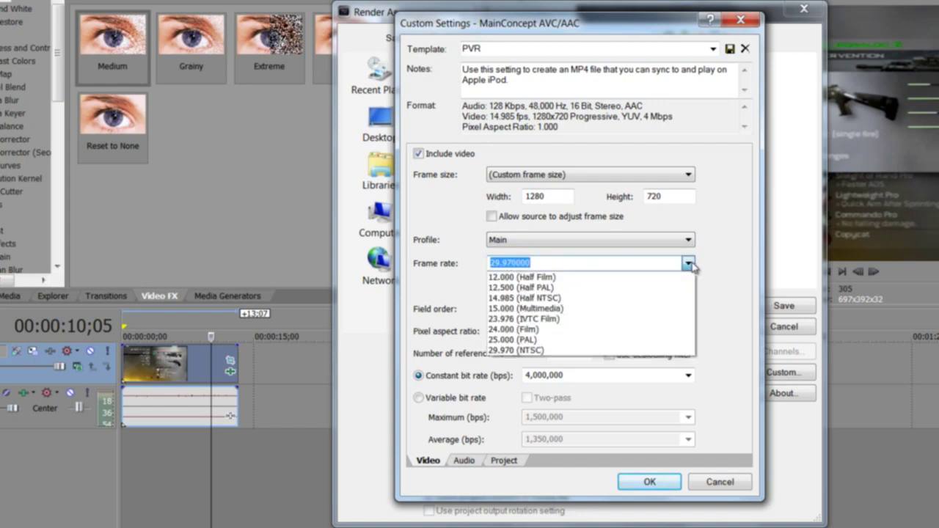
{"action": "left_click", "coordinate": [689, 265]}
{"action": "left_click", "coordinate": [645, 312]}
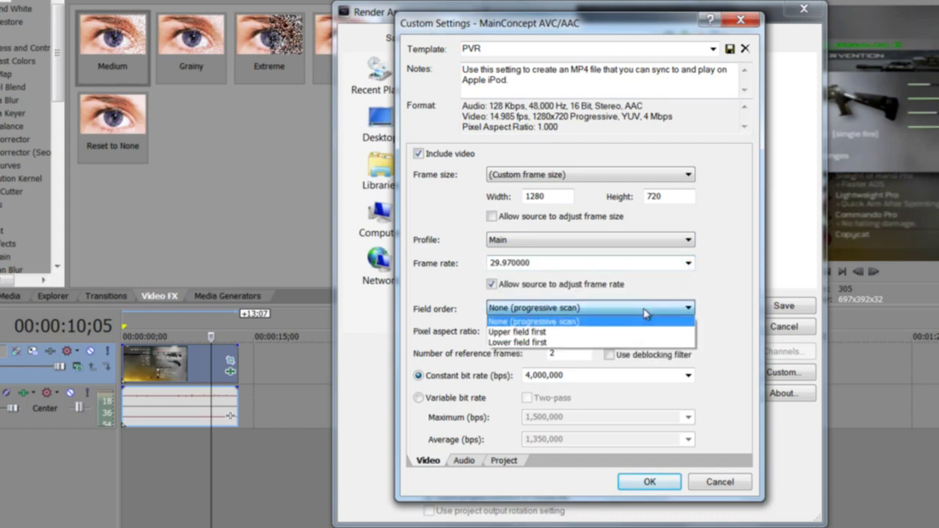
{"action": "left_click", "coordinate": [645, 311]}
{"action": "left_click", "coordinate": [689, 332]}
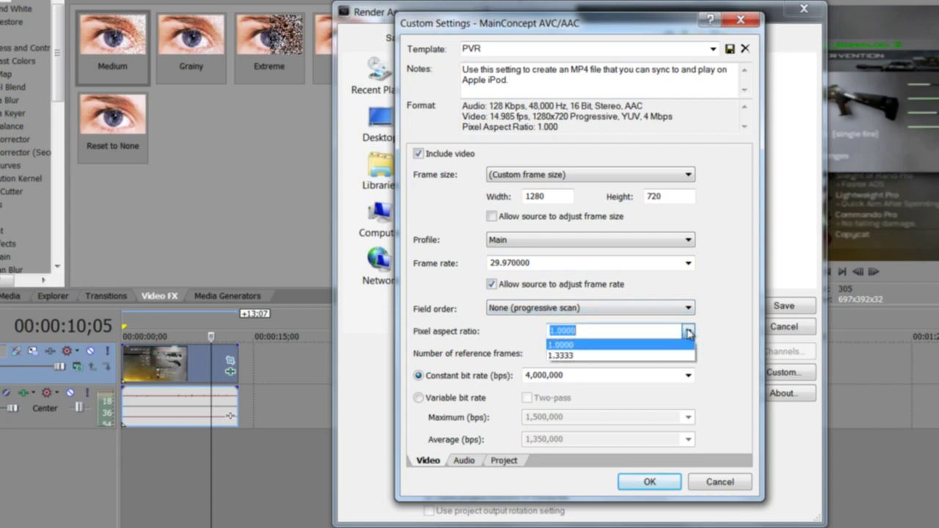
{"action": "left_click", "coordinate": [688, 332]}
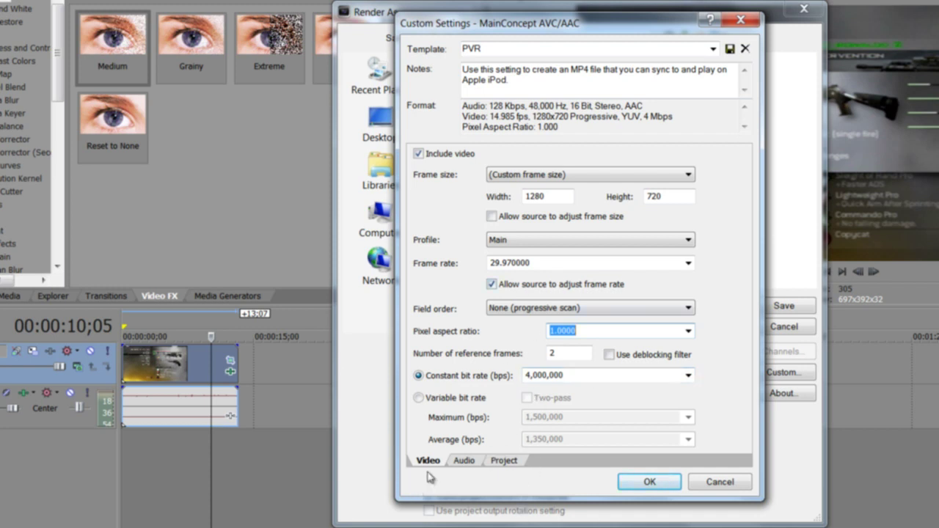
Step: Review the audio settings, keep Best rendering quality under Project, and accept the custom settings
{"action": "left_click", "coordinate": [463, 467]}
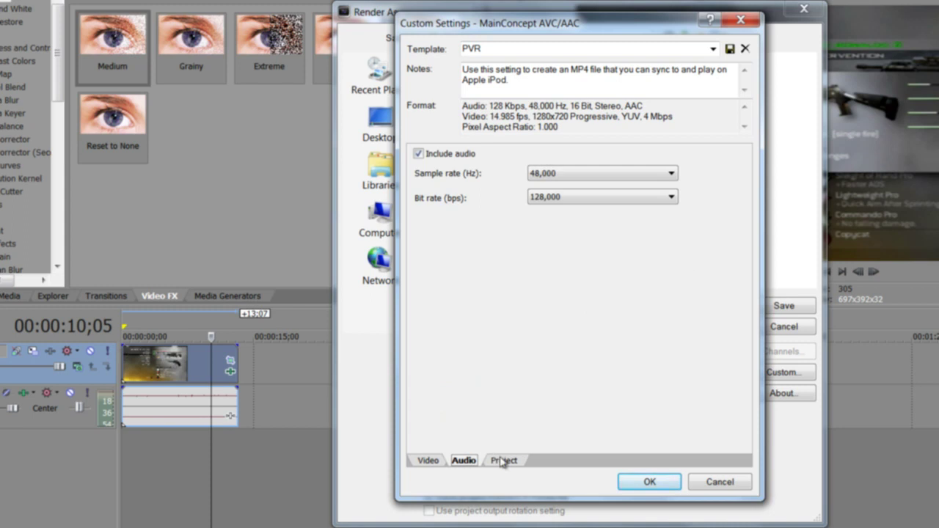
{"action": "left_click", "coordinate": [503, 461]}
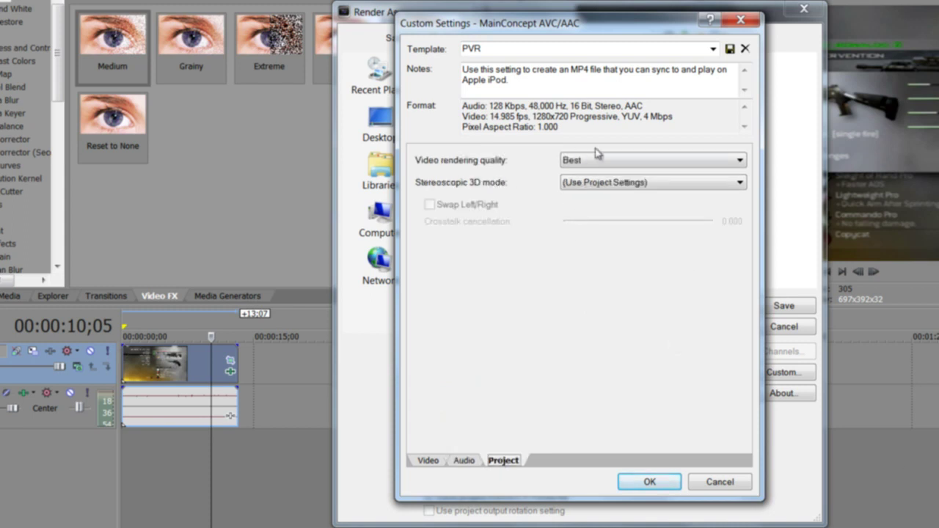
{"action": "left_click", "coordinate": [625, 158]}
{"action": "left_click", "coordinate": [628, 158]}
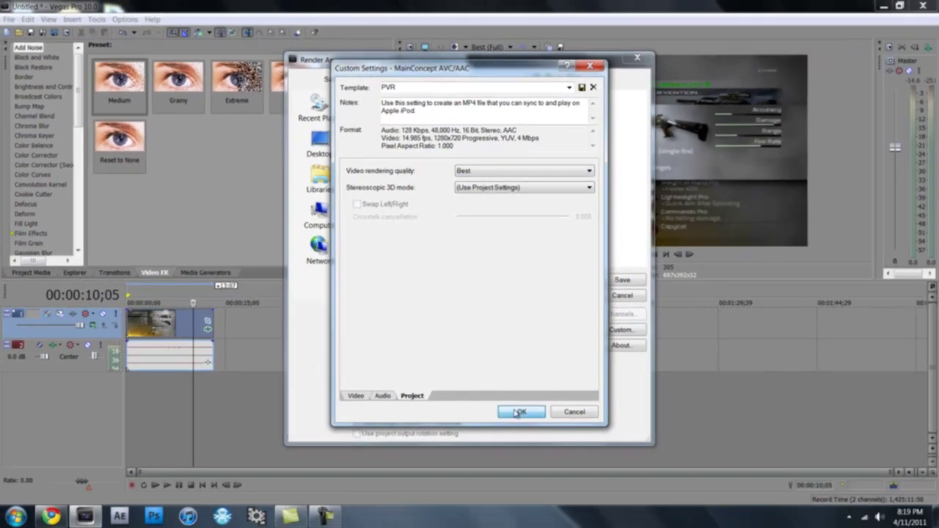
{"action": "left_click", "coordinate": [649, 482]}
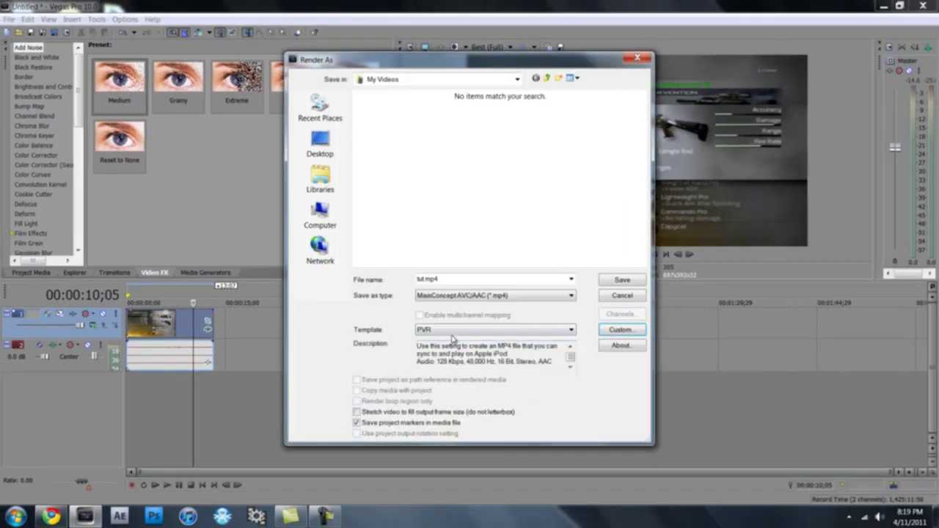
Step: Render the project to tut.mp4 and wait for rendering to complete
{"action": "left_click", "coordinate": [620, 281]}
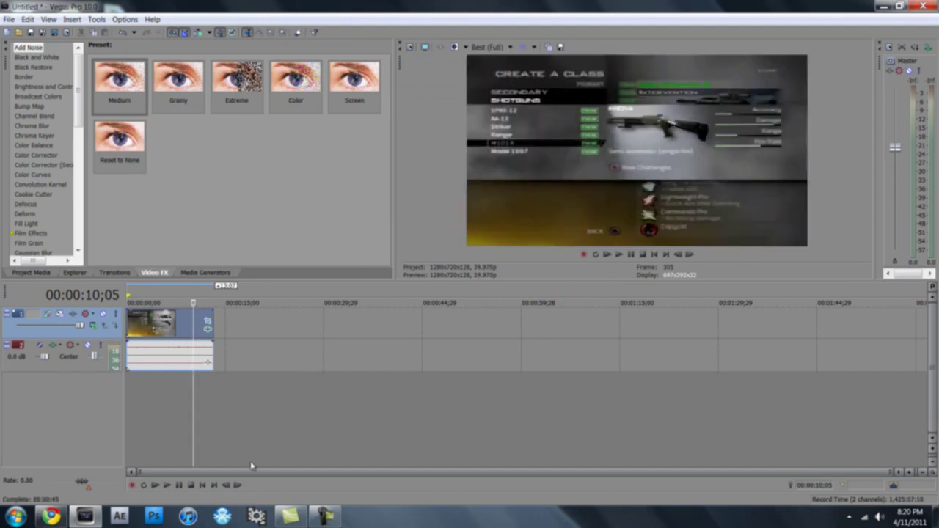
{"action": "mouse_move", "coordinate": [87, 517]}
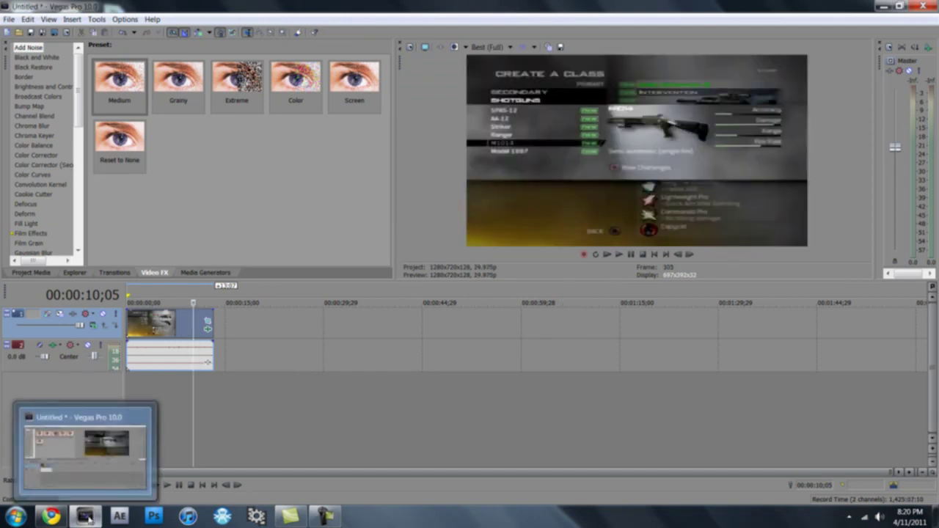